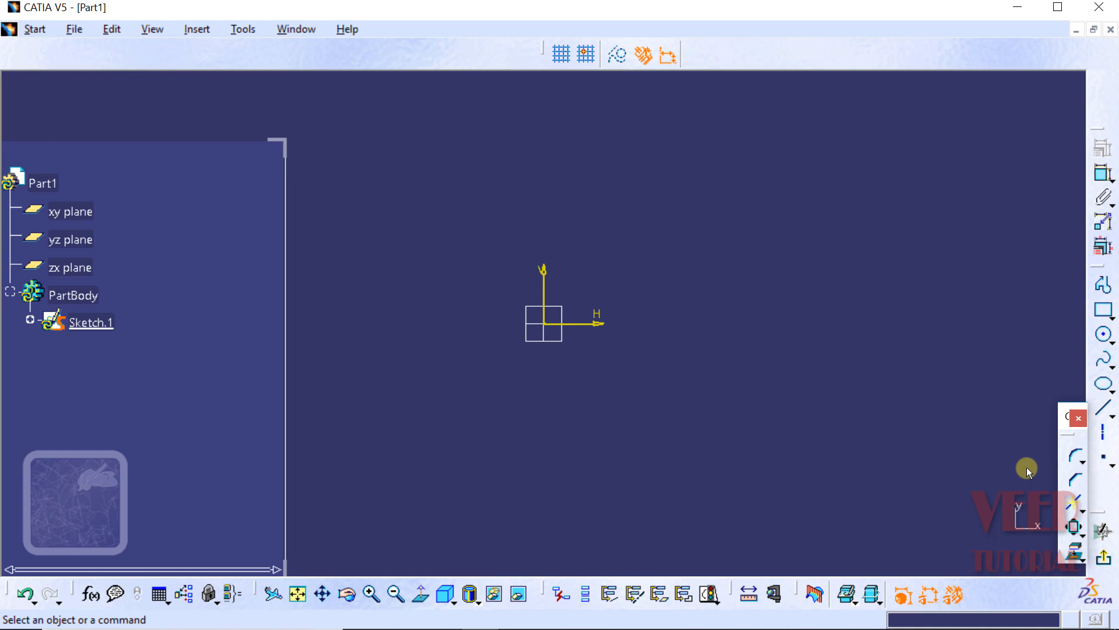
Step: In OneNote's Translation diagram, mark the lower-left corners of both rectangles with black dots and label the offset arrows H and V
click(1082, 533)
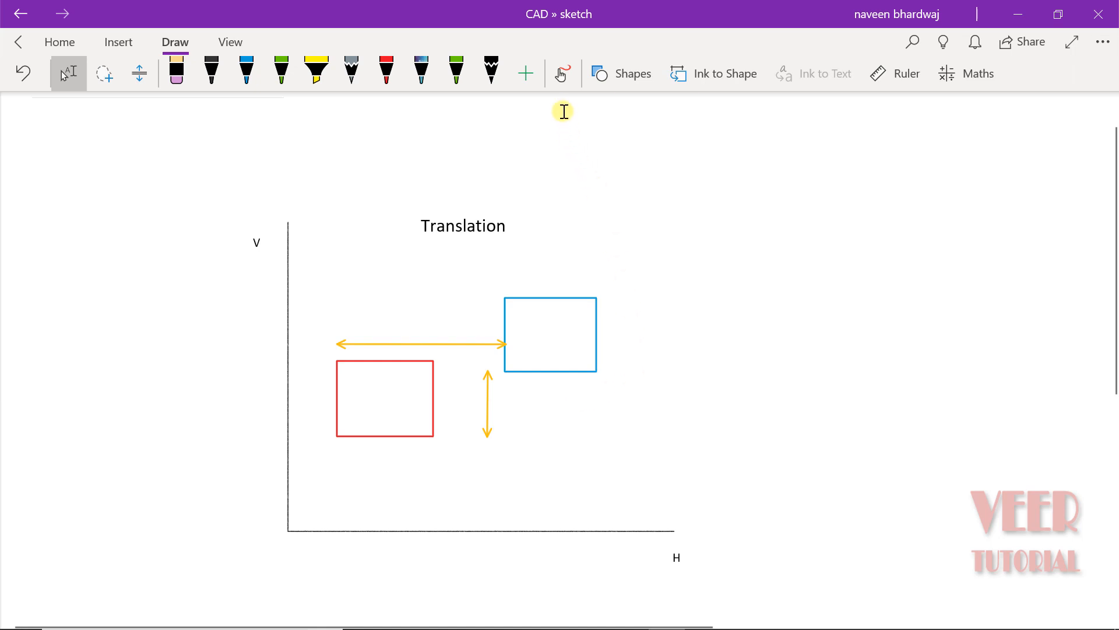
click(562, 77)
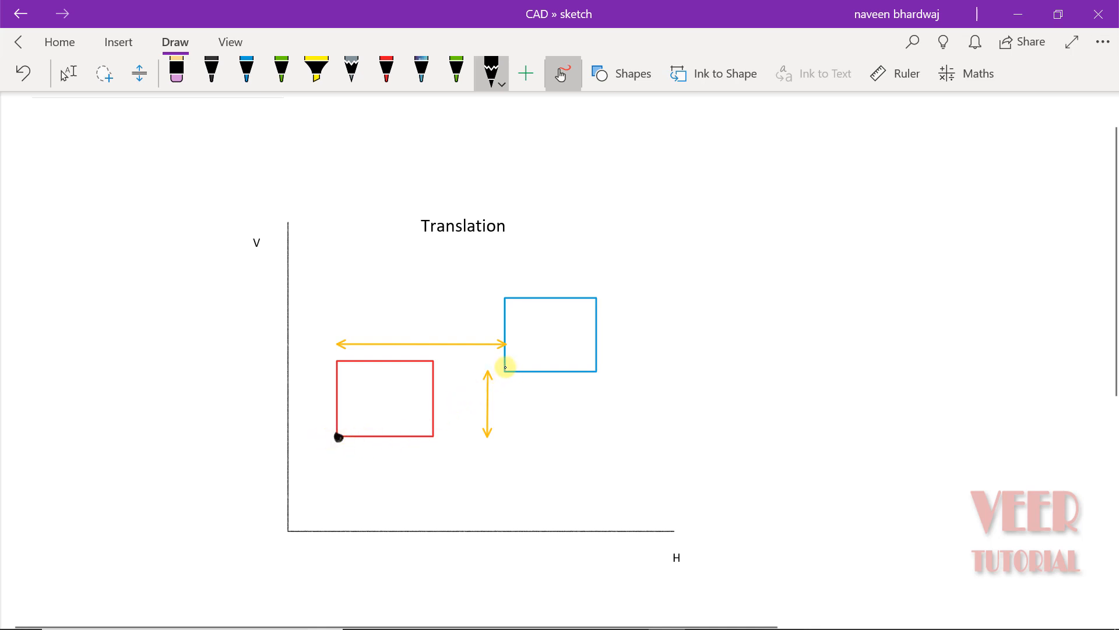
click(506, 370)
drag(407, 317, 421, 328)
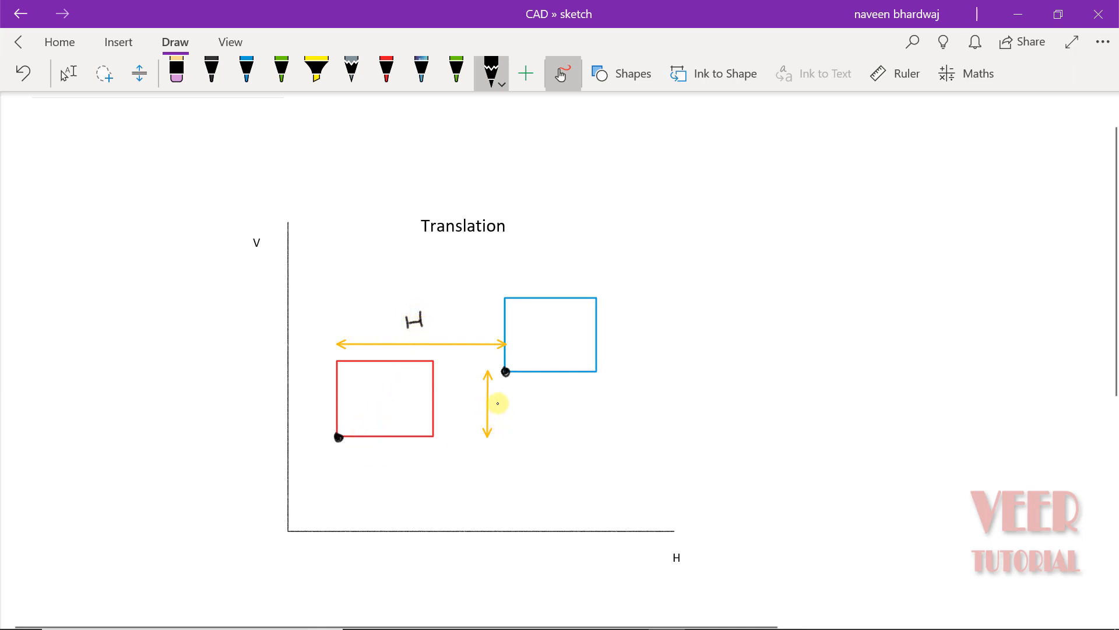
mouse_move(499, 397)
mouse_down()
mouse_move(502, 412)
mouse_move(506, 395)
mouse_up()
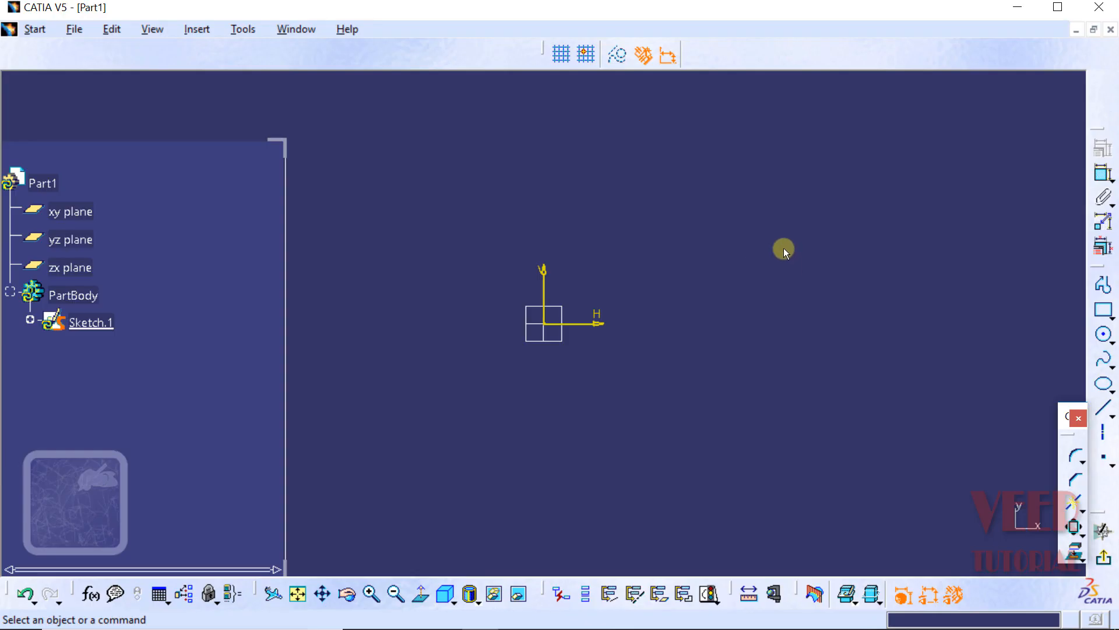
Step: In CATIA, start a two-point rectangle in the sketch with its first corner at H 0 mm, V 0 mm
click(1110, 317)
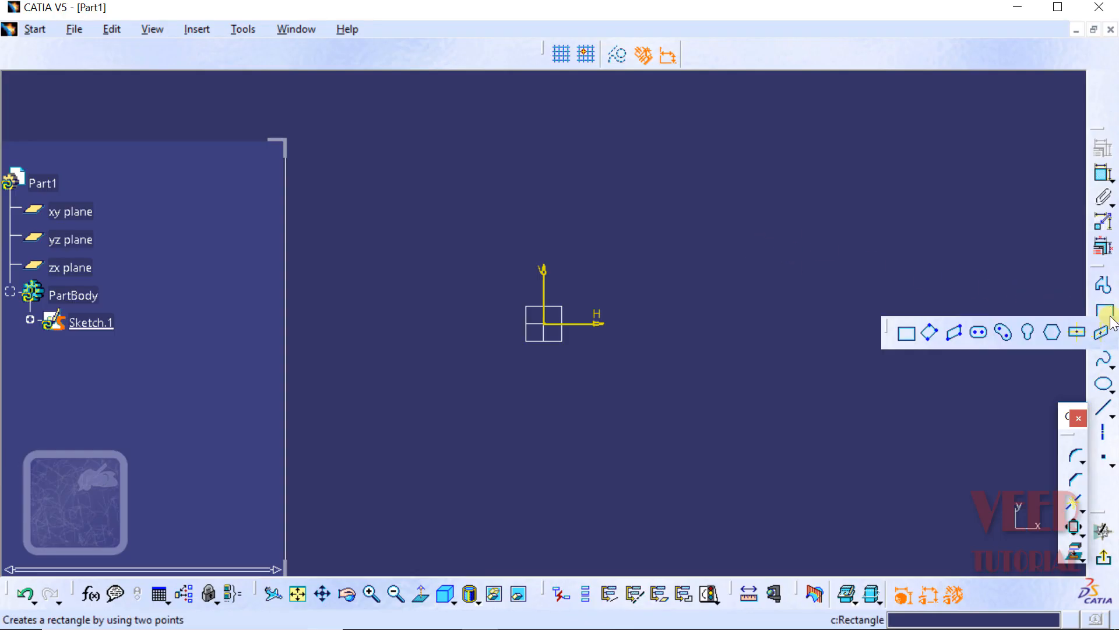
click(908, 332)
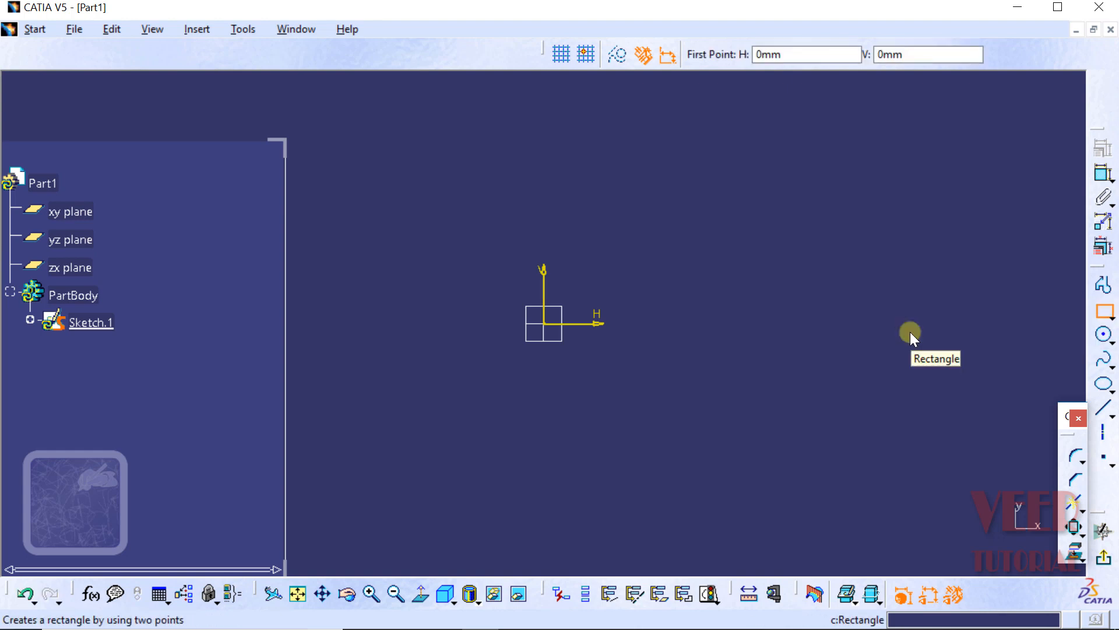
click(808, 54)
drag(808, 54, 738, 54)
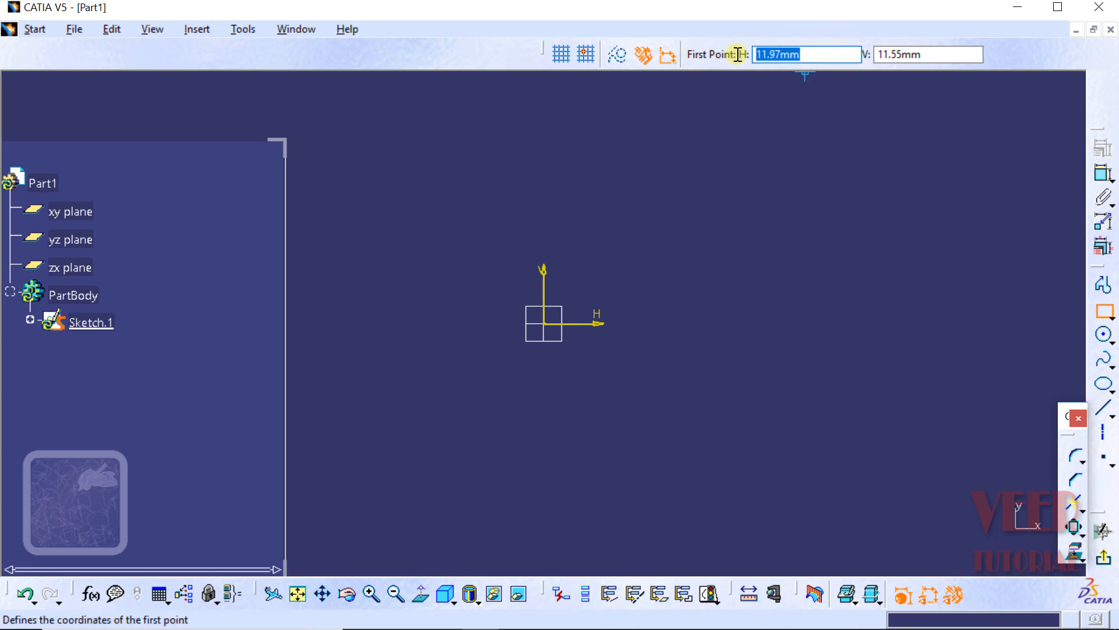
text(0)
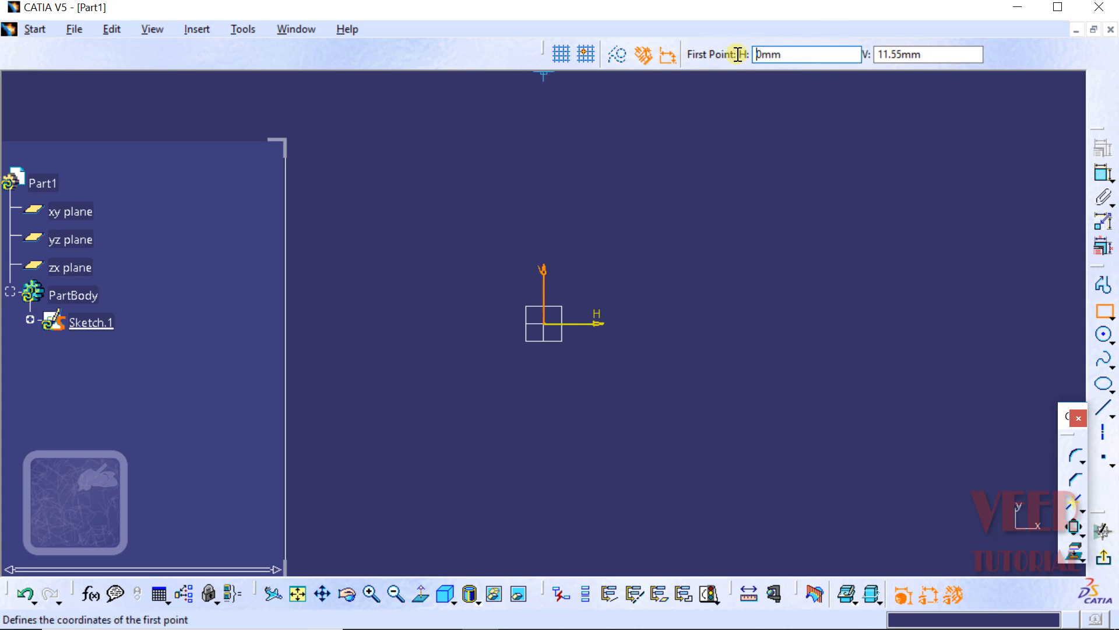
key(Tab)
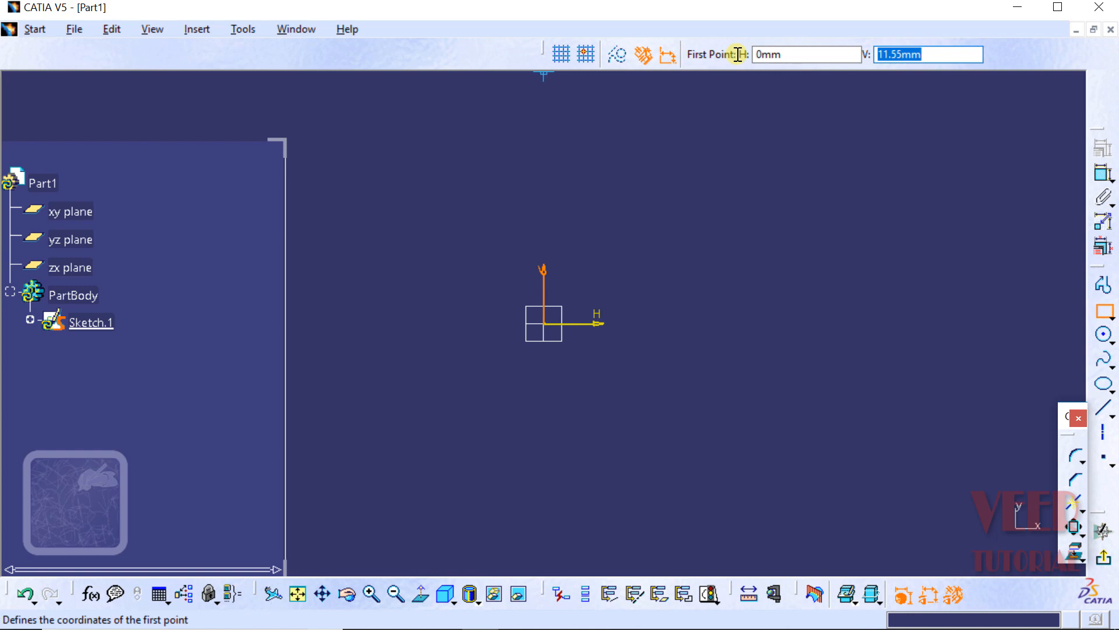
text(0)
key(Return)
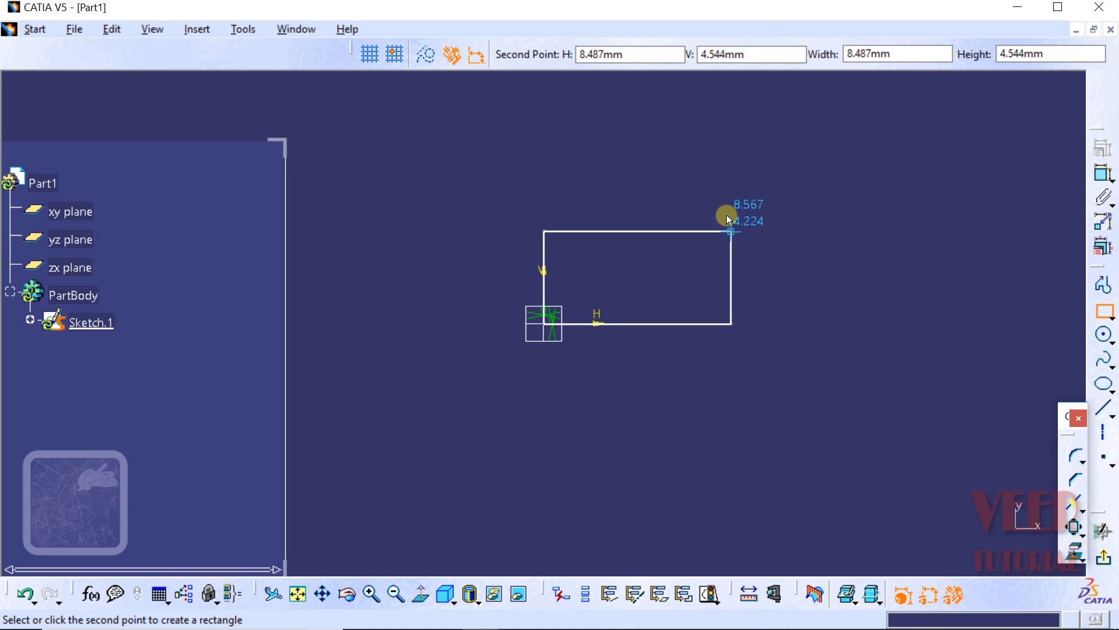
Step: Complete the rectangle with a width of 7 mm and a height of 4 mm
click(874, 53)
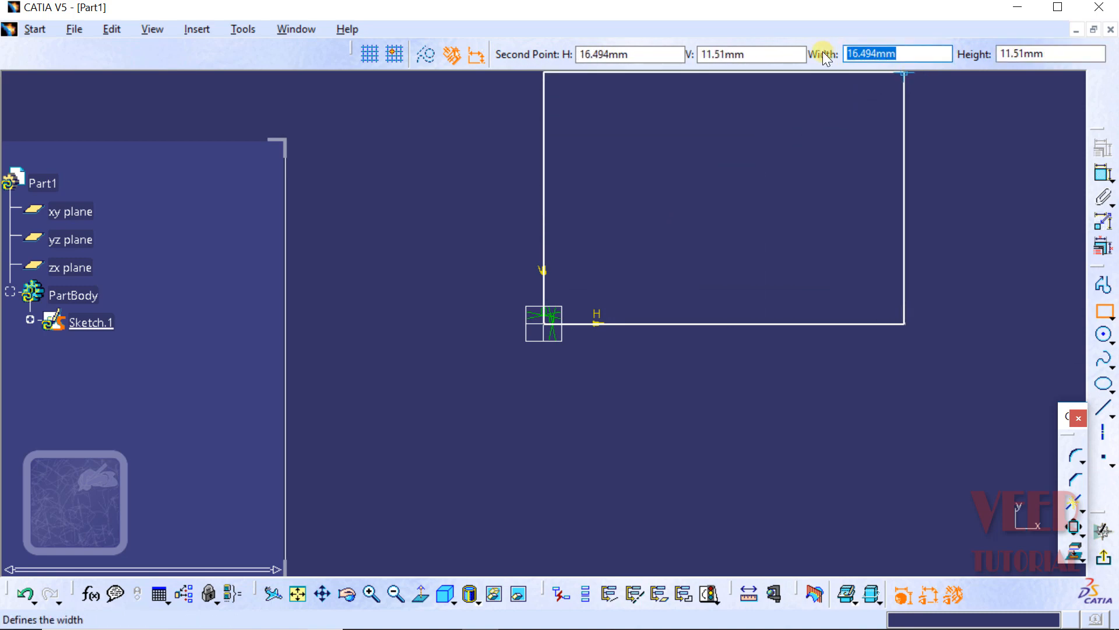
text(7)
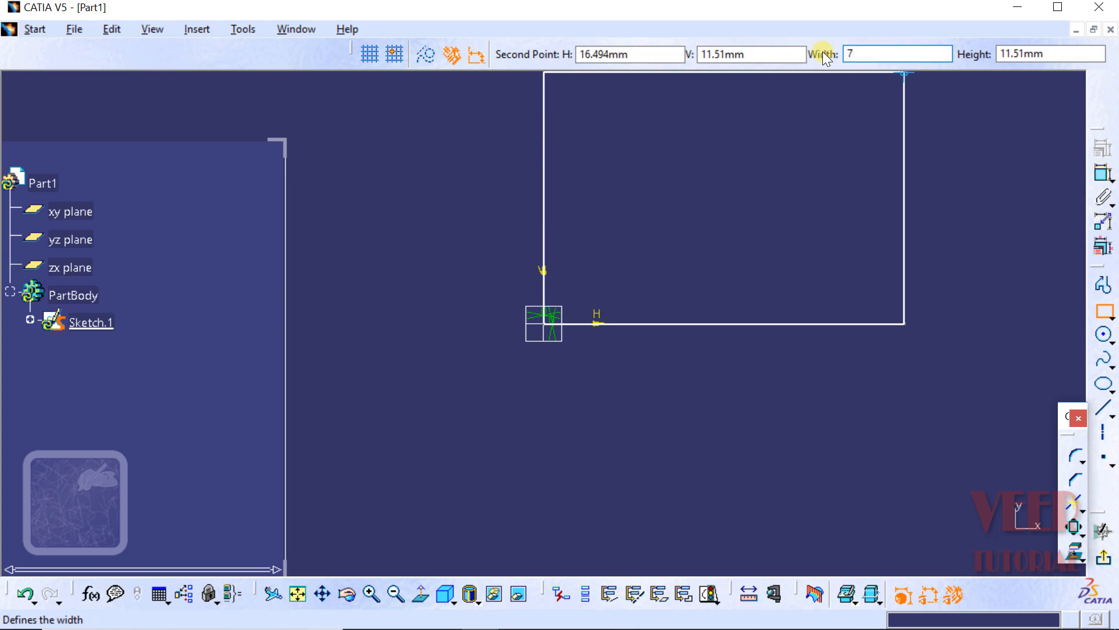
key(Tab)
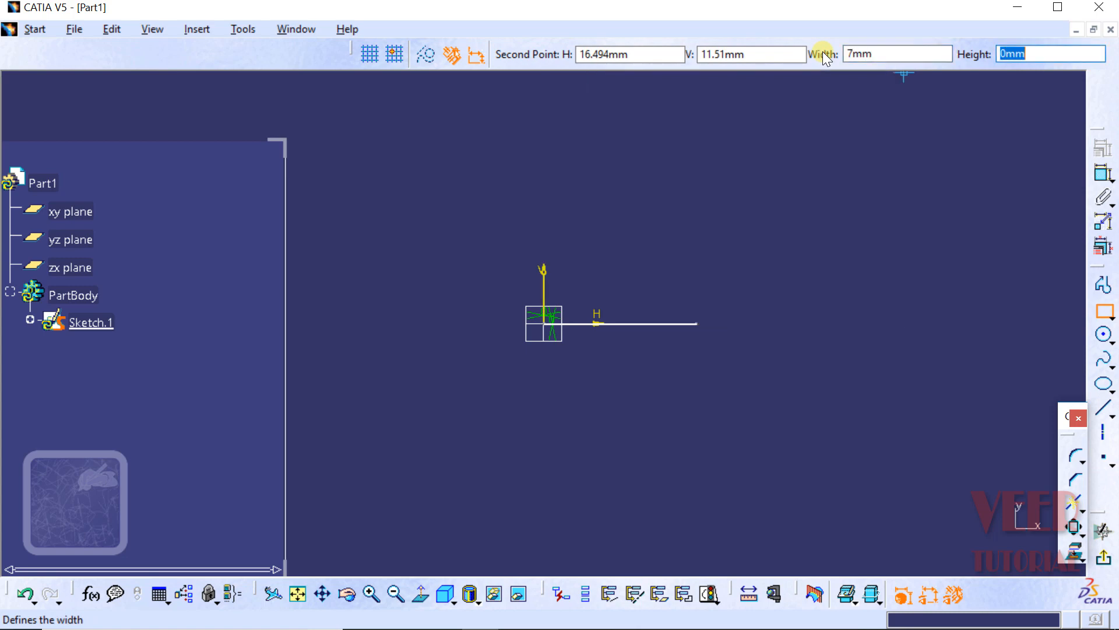
text(4)
key(Return)
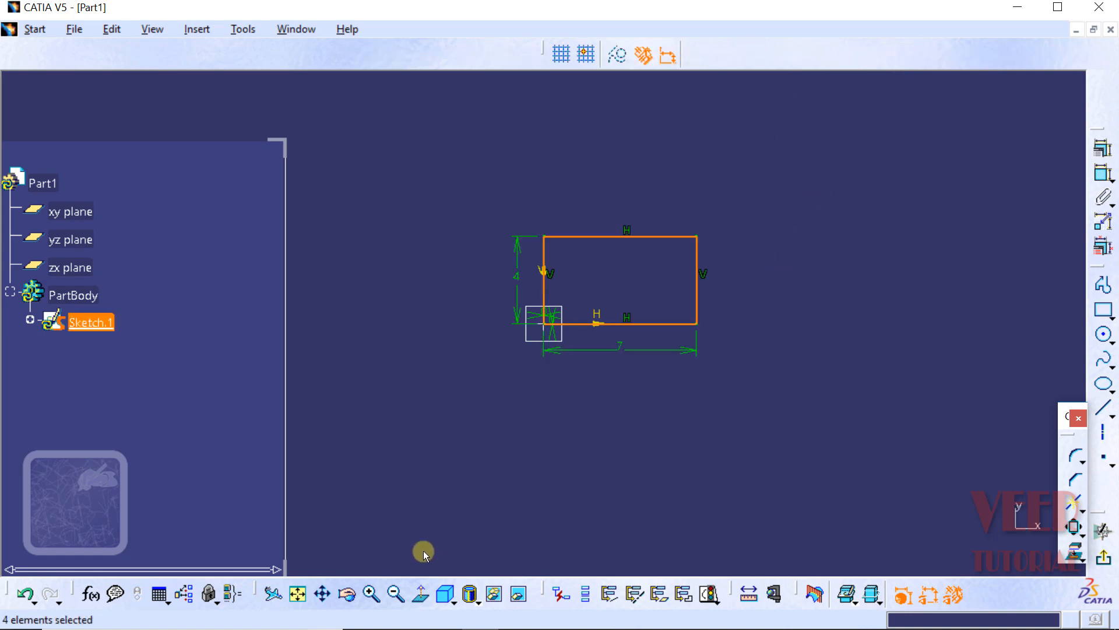
mouse_move(493, 436)
mouse_down()
mouse_move(425, 537)
mouse_move(422, 520)
mouse_up()
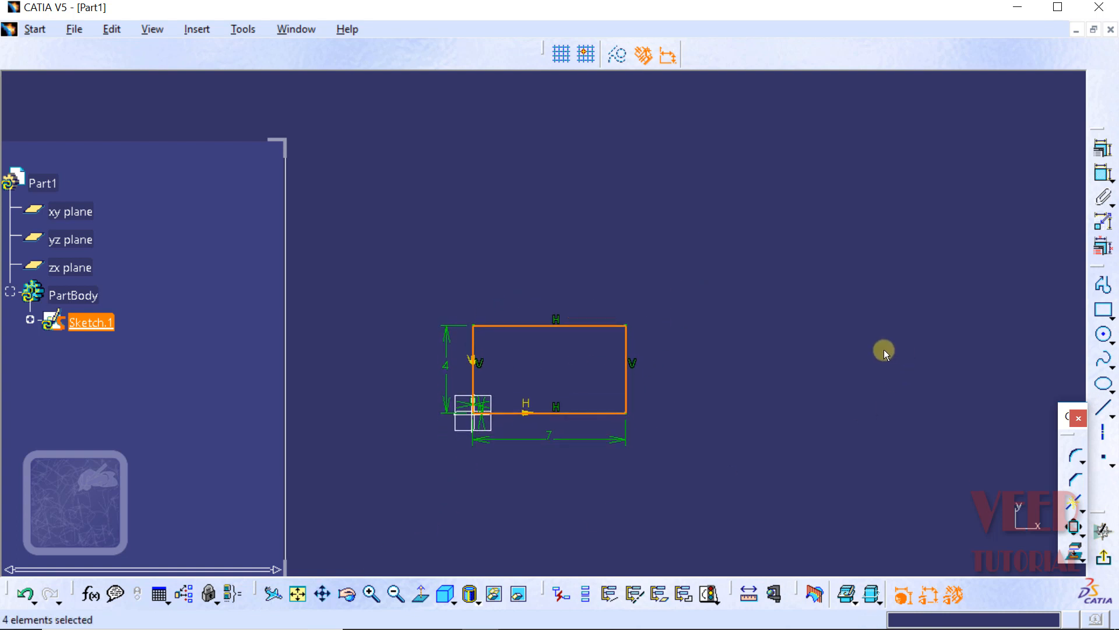
click(866, 350)
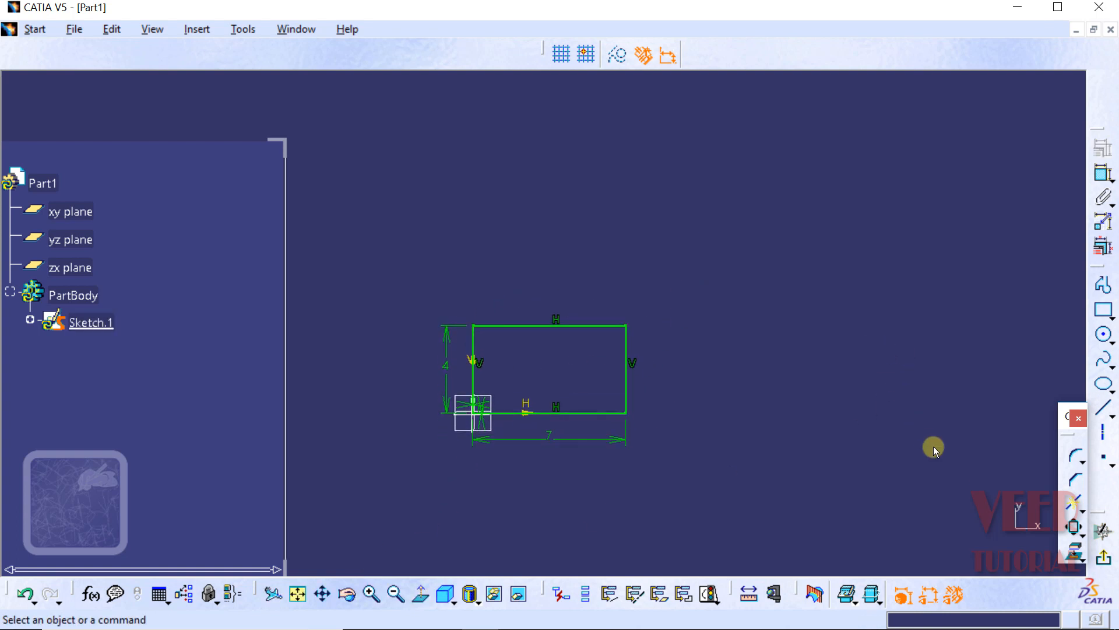
Step: Set up a Translate operation with one instance, duplicate mode on and internal constraints kept
click(1083, 534)
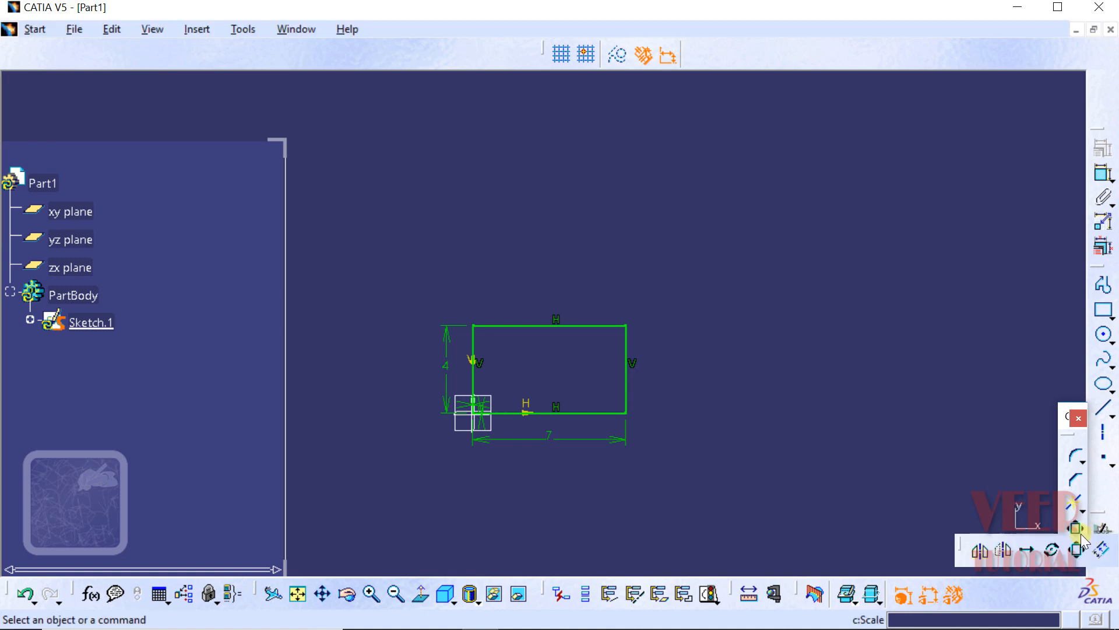
click(1031, 552)
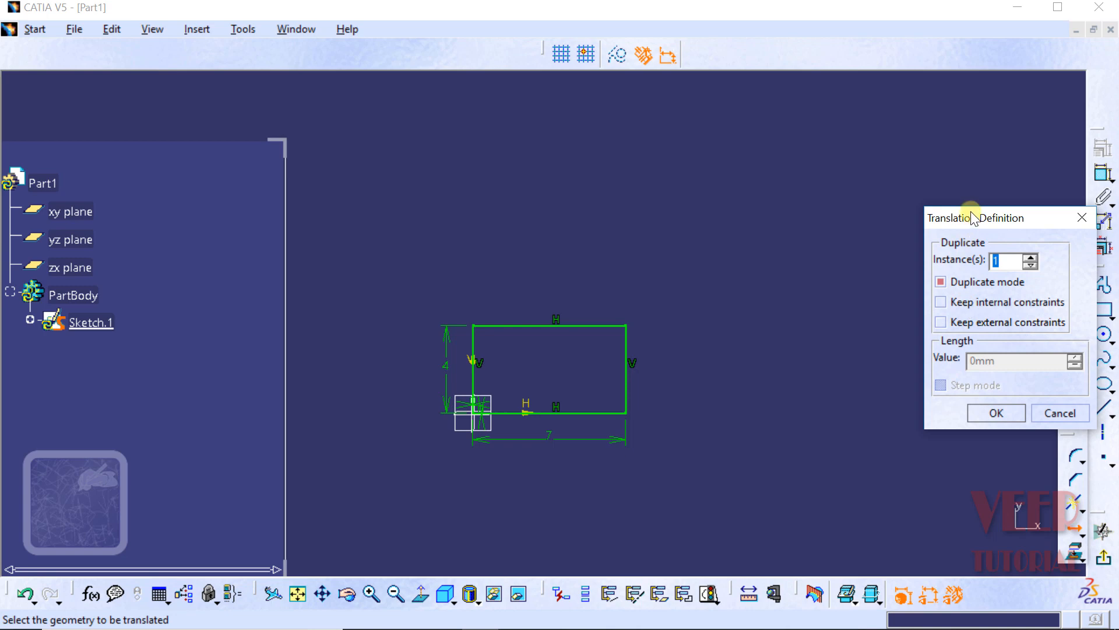
drag(973, 217, 827, 129)
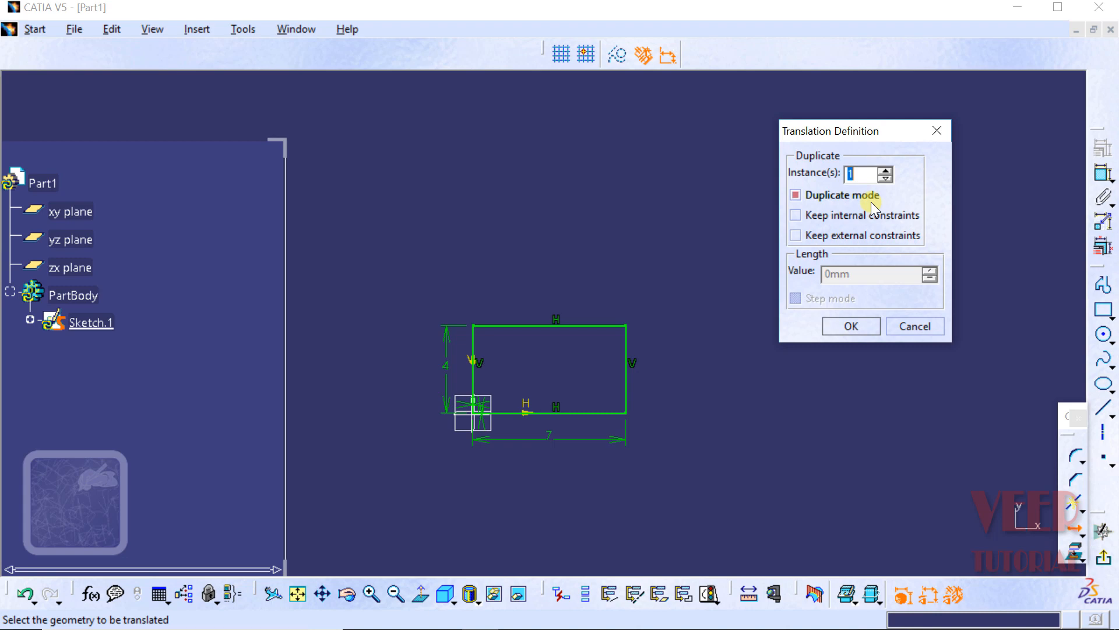
click(800, 196)
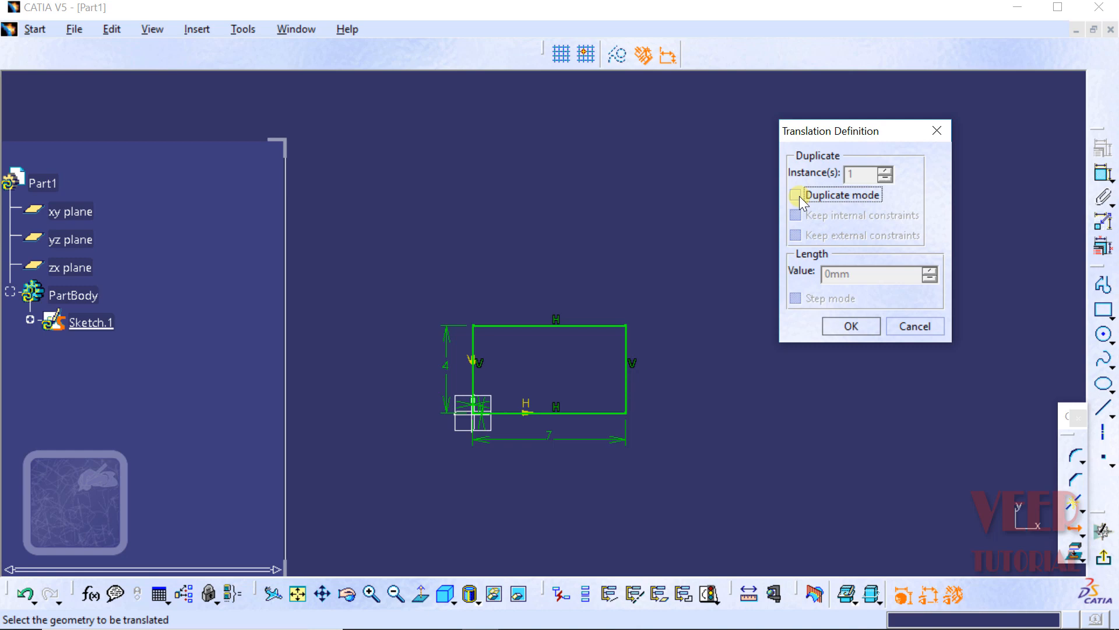
click(798, 195)
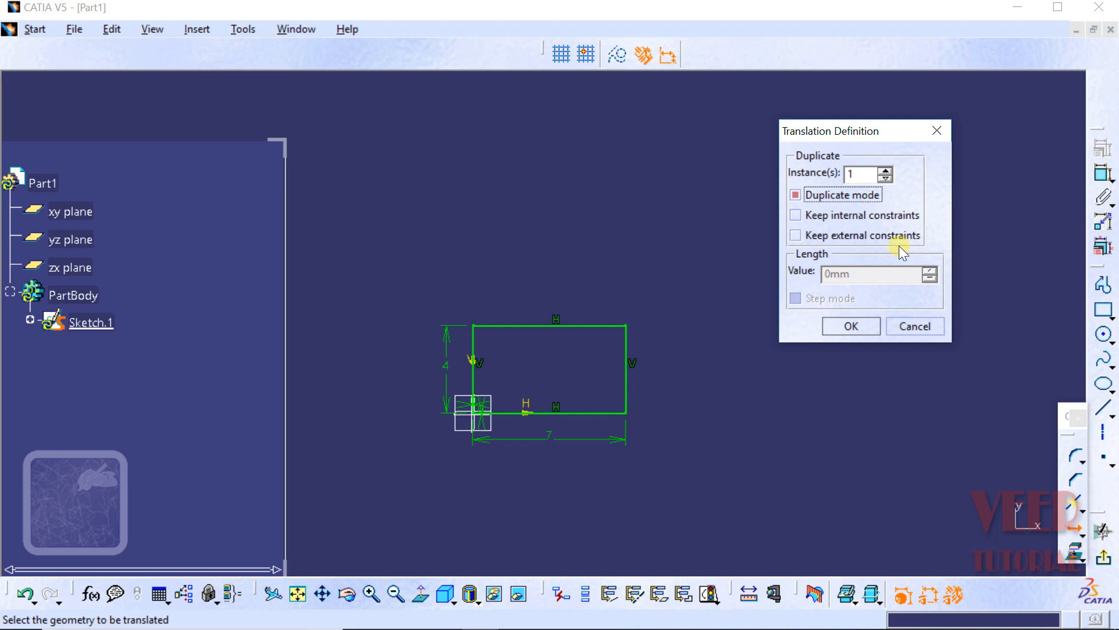
click(796, 215)
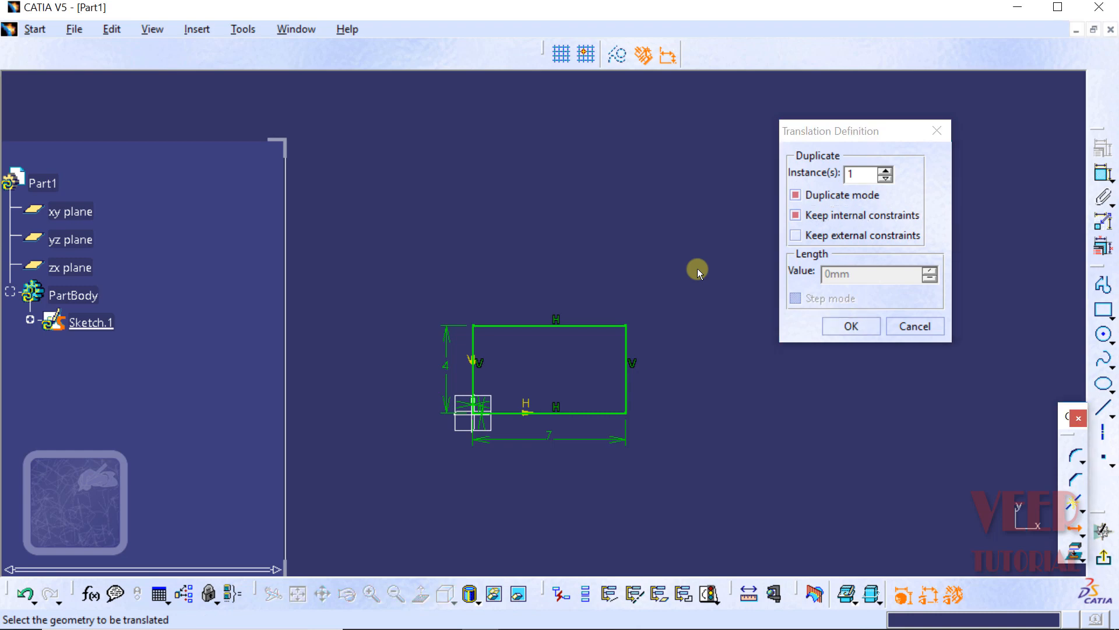
Step: Translate a copy of the whole rectangle from its corner at the origin to the end point H 10 mm, V 10 mm
mouse_move(695, 270)
mouse_down()
mouse_move(441, 454)
mouse_move(389, 508)
mouse_up()
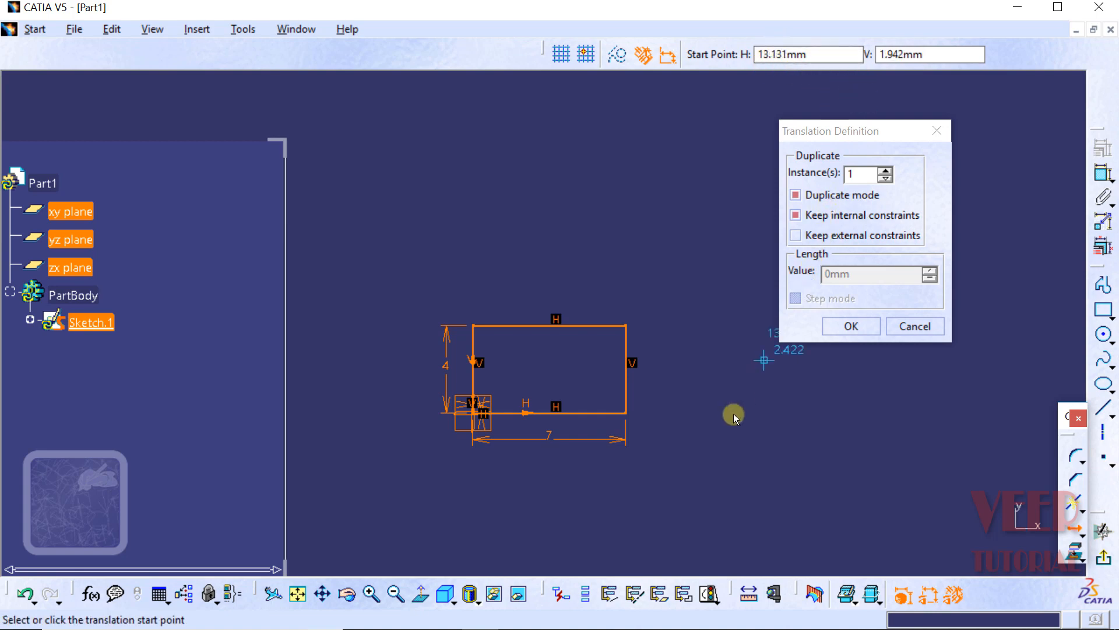
click(475, 413)
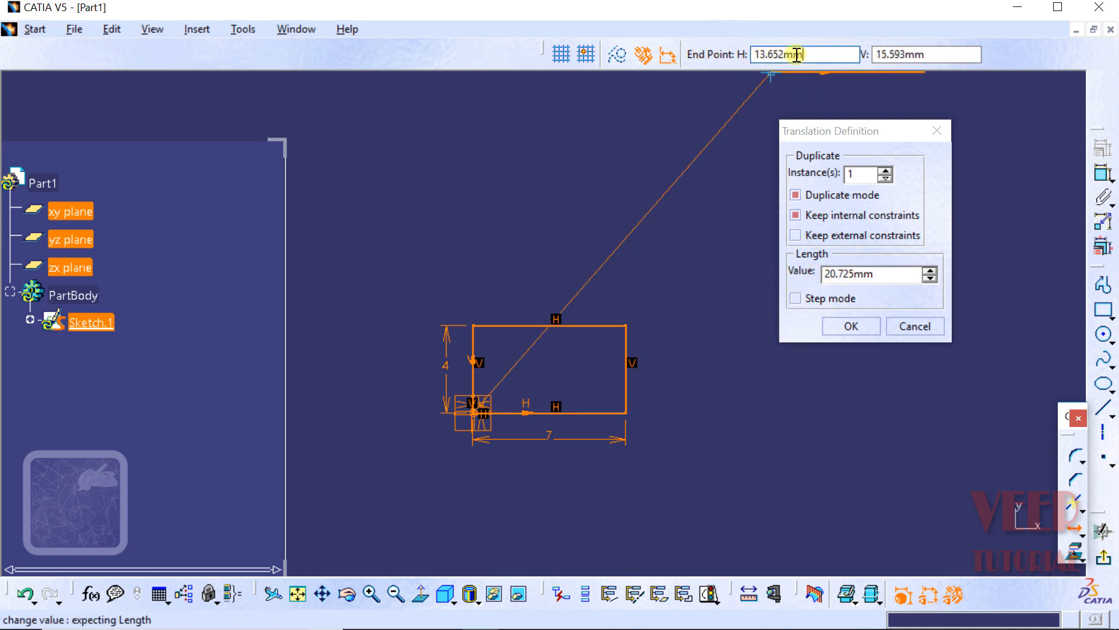
drag(816, 56, 746, 56)
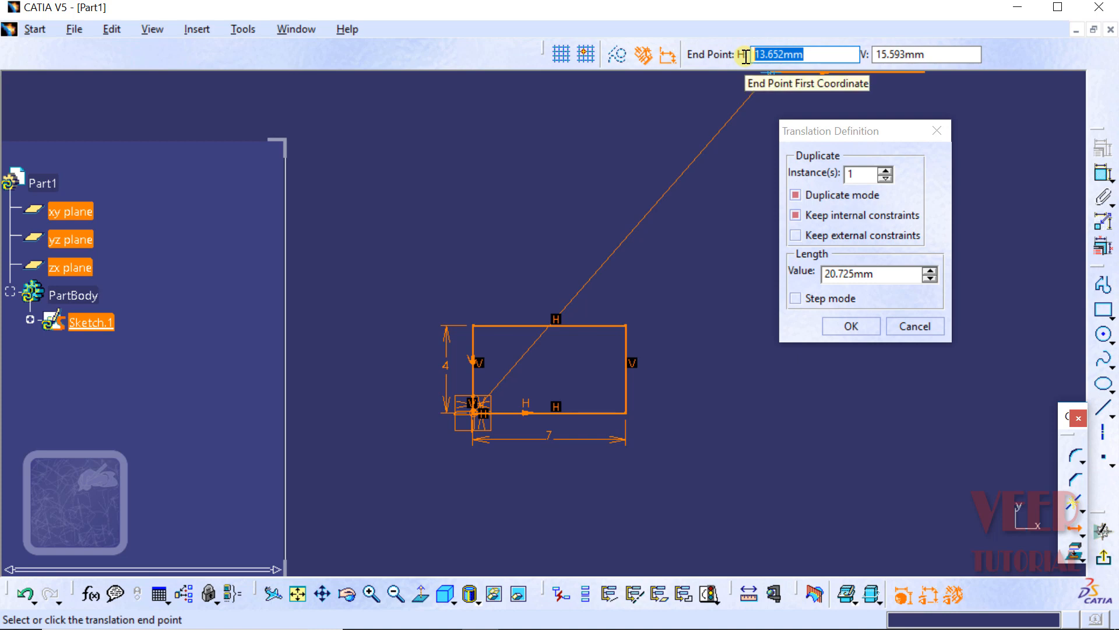
text(10)
key(Tab)
text(1)
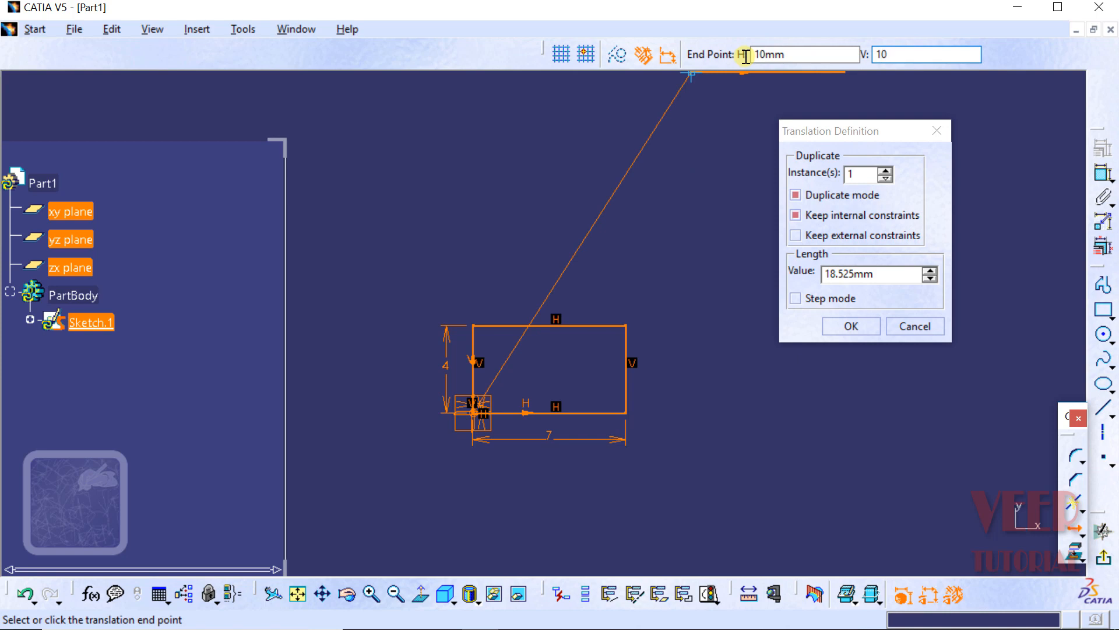
key(Return)
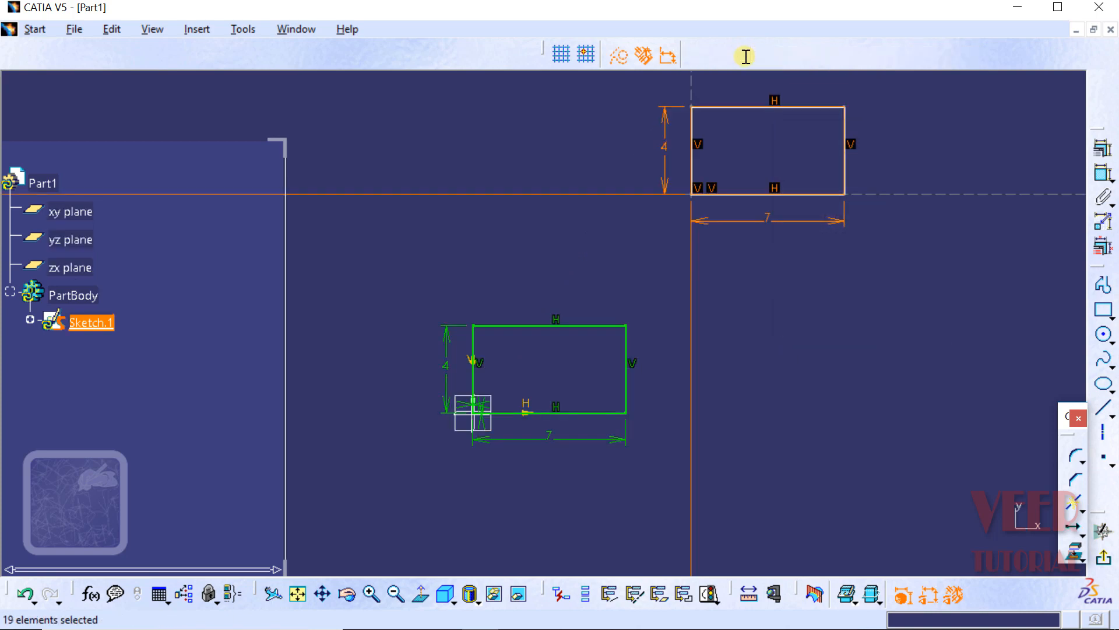
click(828, 333)
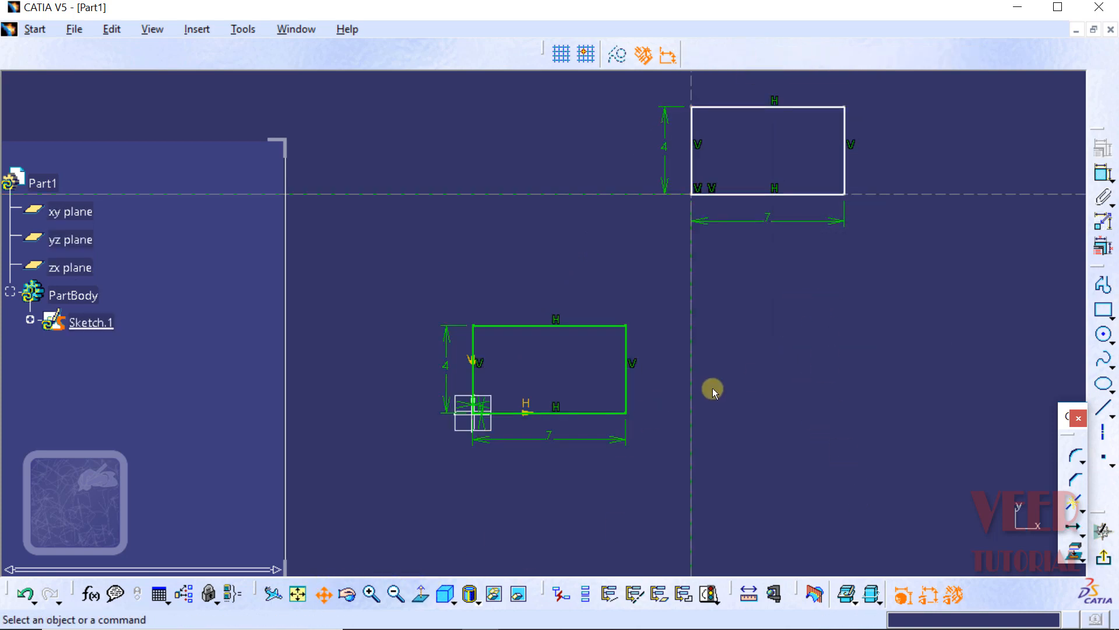
mouse_move(714, 391)
middle_down()
mouse_move(762, 420)
mouse_move(758, 430)
middle_up()
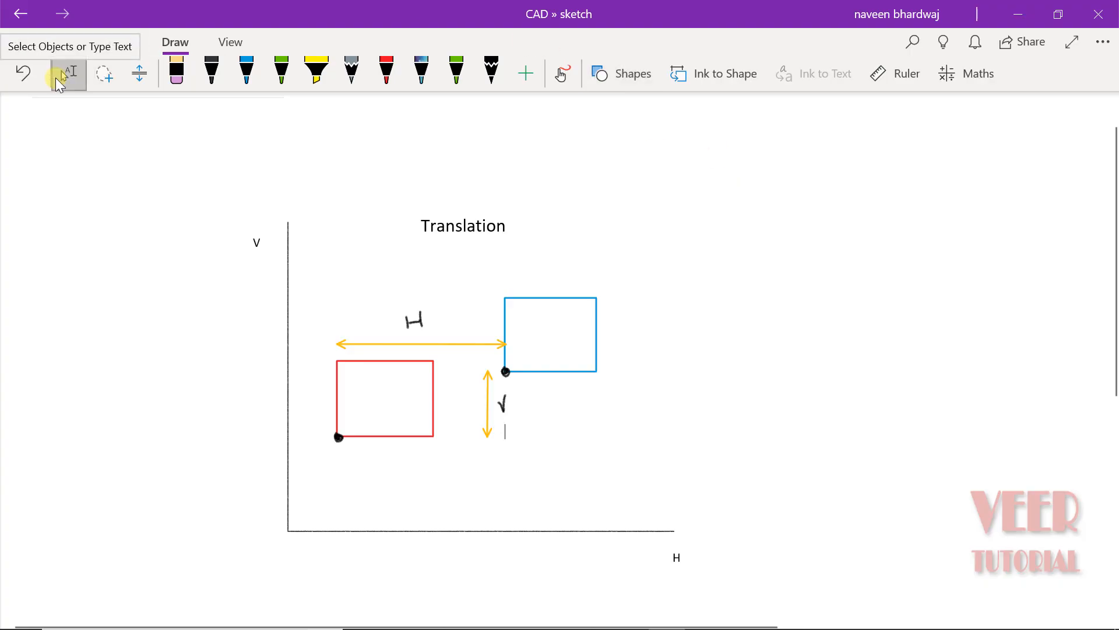
Step: On OneNote's Rotation page, mark the rectangles' shared corner with a black dot and handwrite labels beside the blue and red rectangles
click(14, 47)
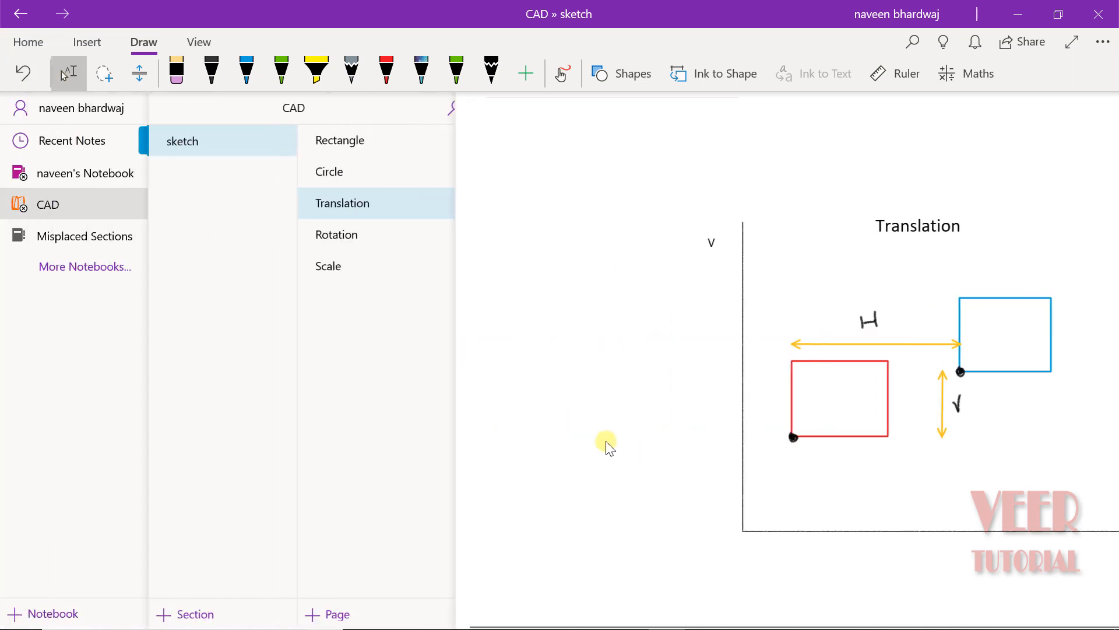
click(407, 239)
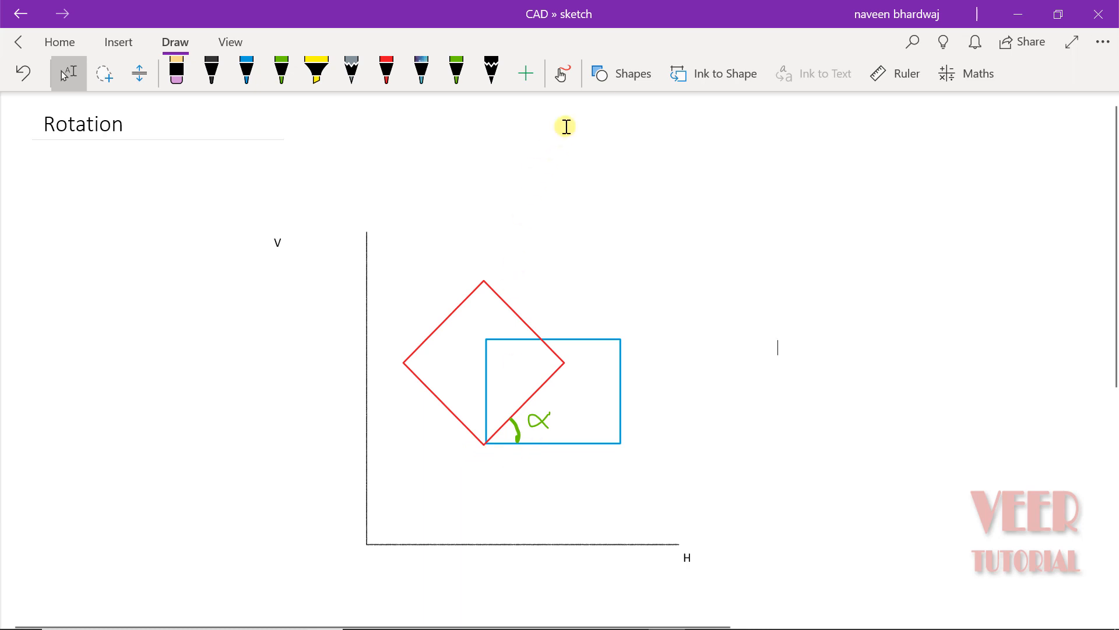
click(561, 73)
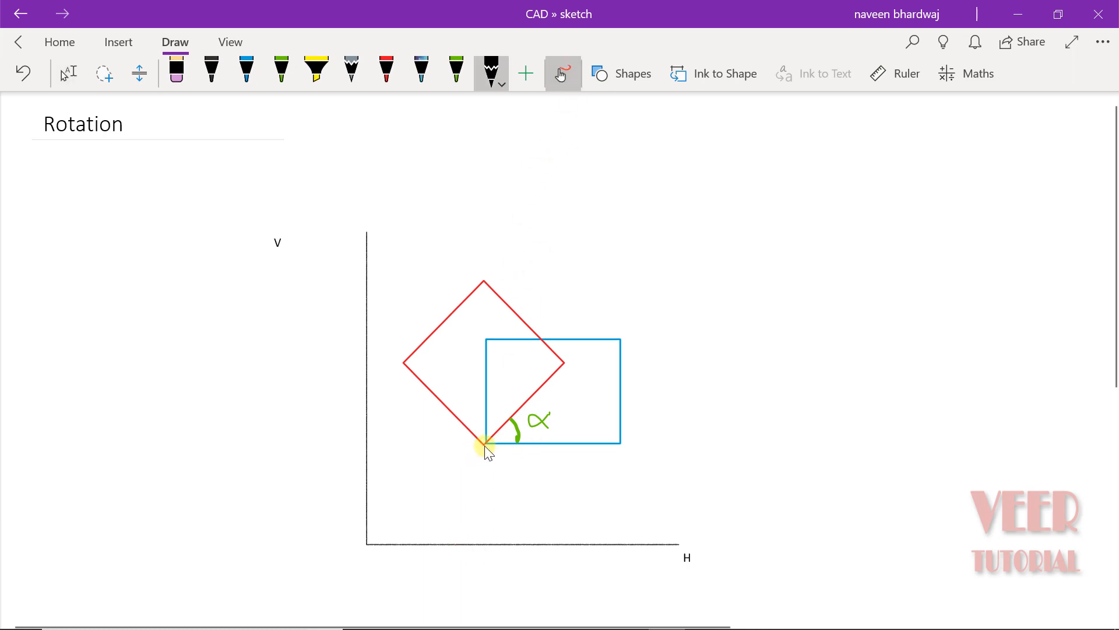
drag(488, 441, 488, 443)
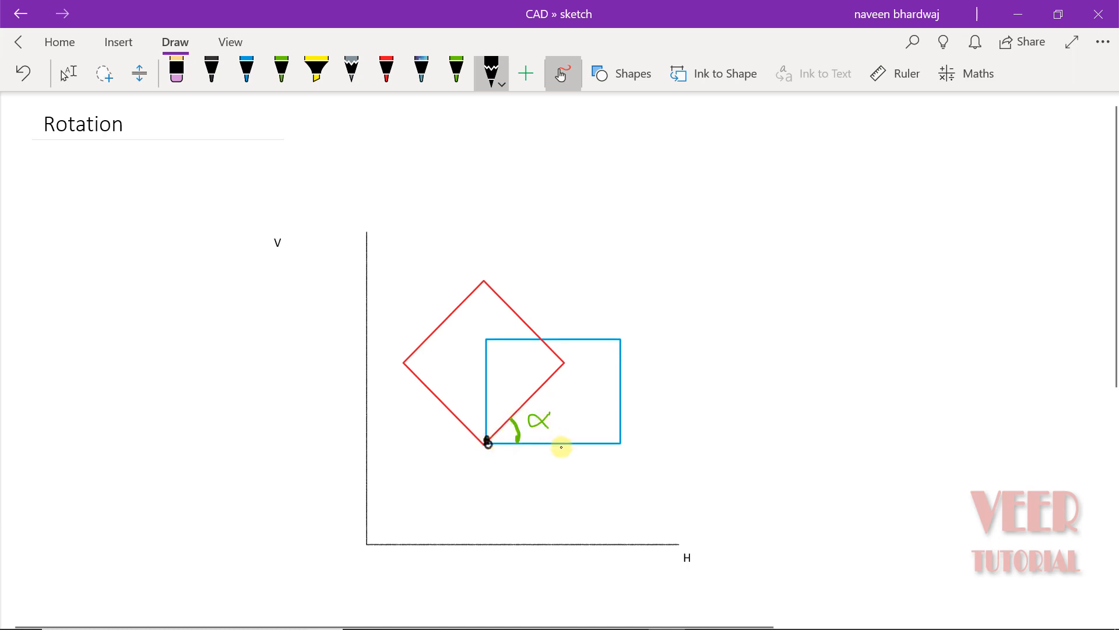
mouse_move(634, 372)
mouse_down()
mouse_move(640, 385)
mouse_move(646, 352)
mouse_up()
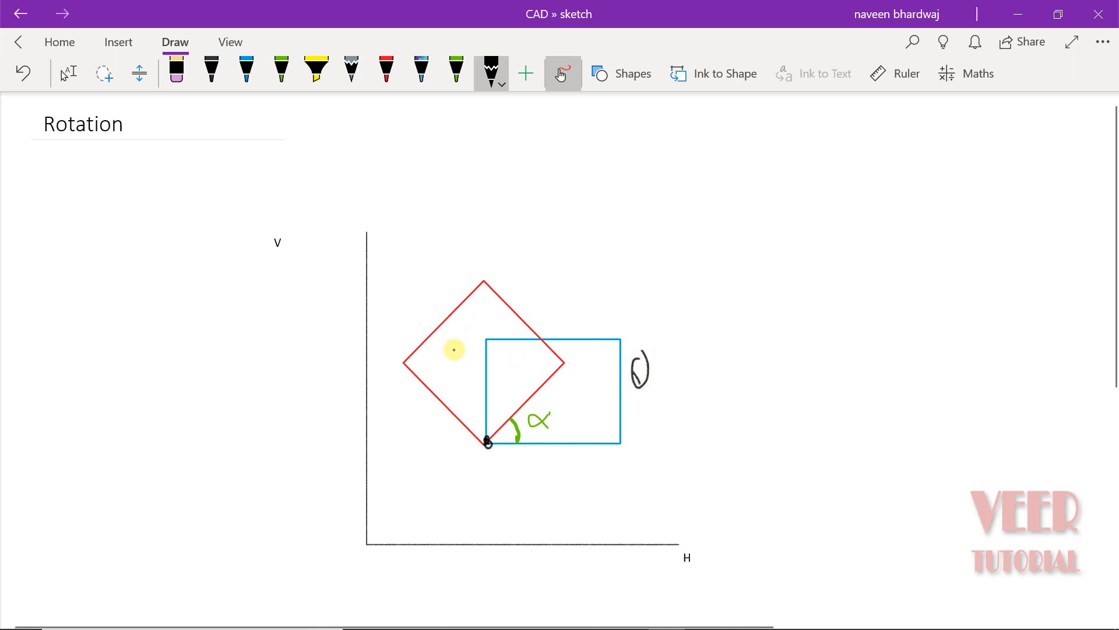
mouse_move(431, 279)
mouse_down()
mouse_move(439, 263)
mouse_move(415, 278)
mouse_move(439, 298)
mouse_move(442, 252)
mouse_up()
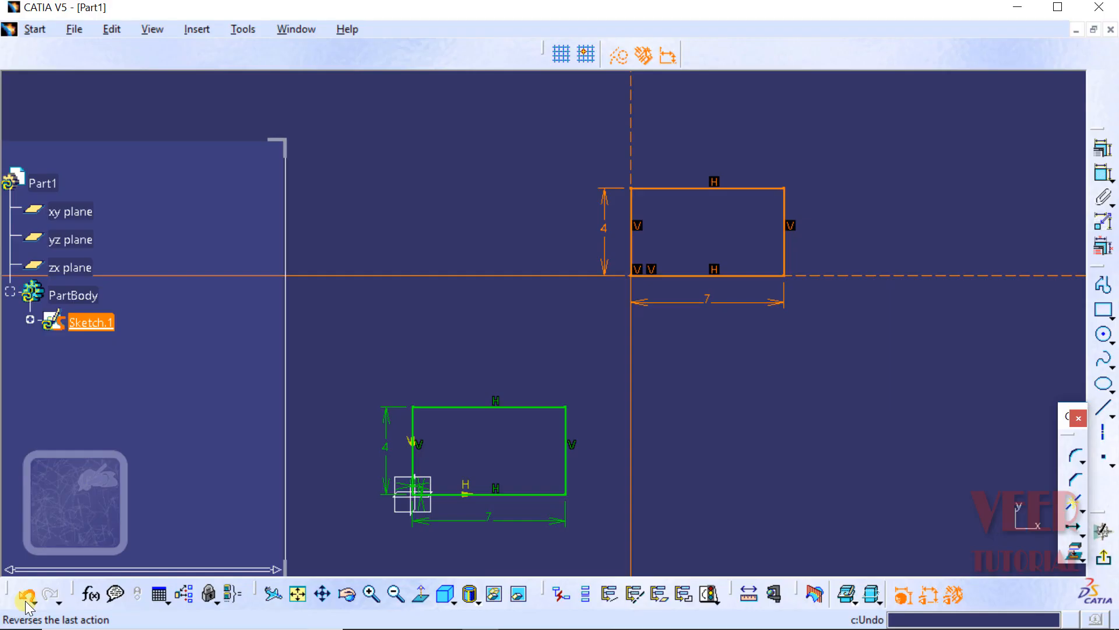
Step: In CATIA, undo the translated copy of the rectangle
click(24, 595)
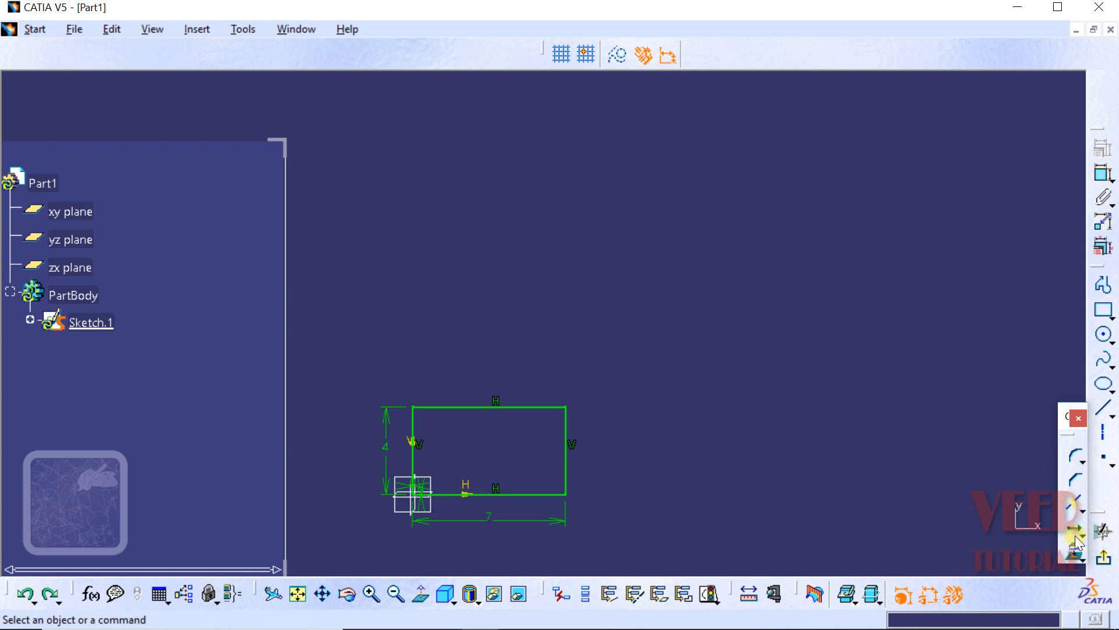
Step: Rotate one duplicate of the whole rectangle by 30 degrees about its corner at the origin, without keeping constraints
click(1079, 535)
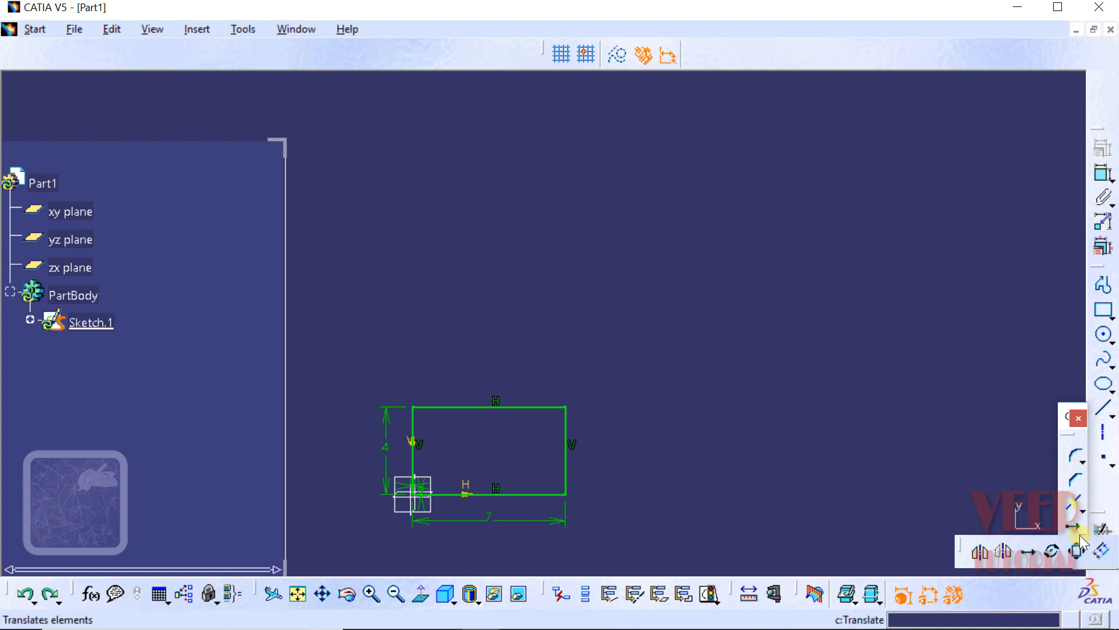
click(1051, 552)
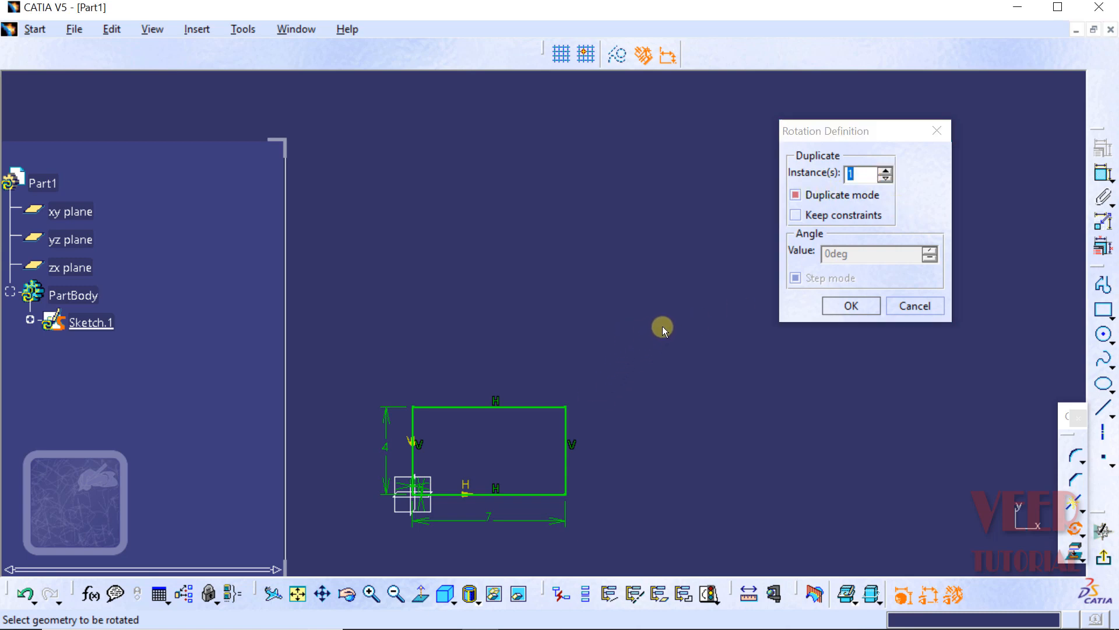
drag(662, 327, 341, 565)
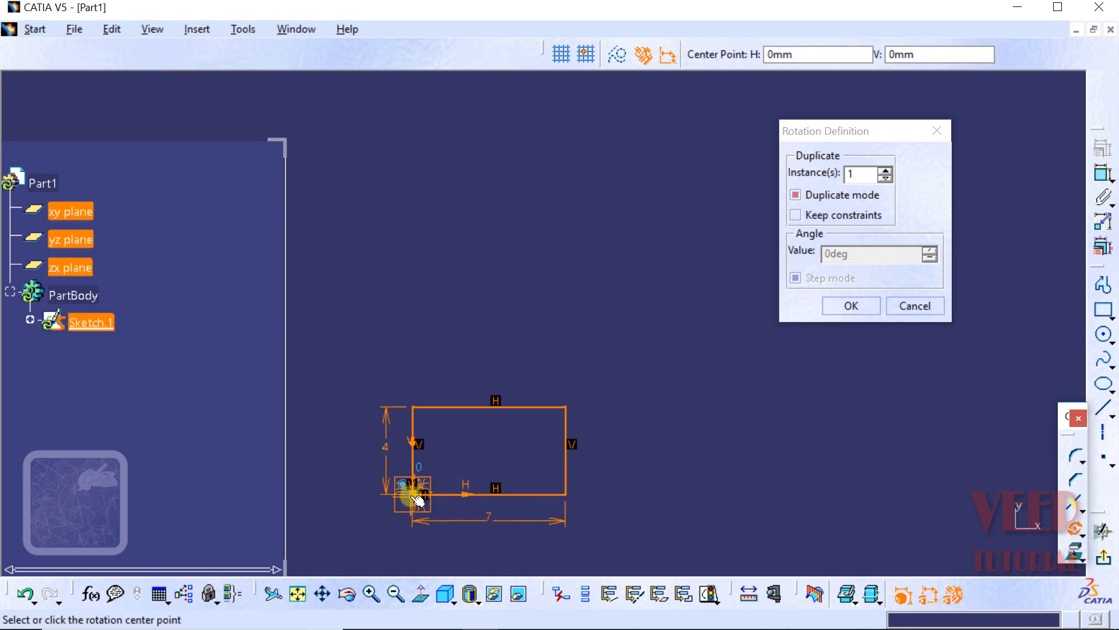
click(415, 498)
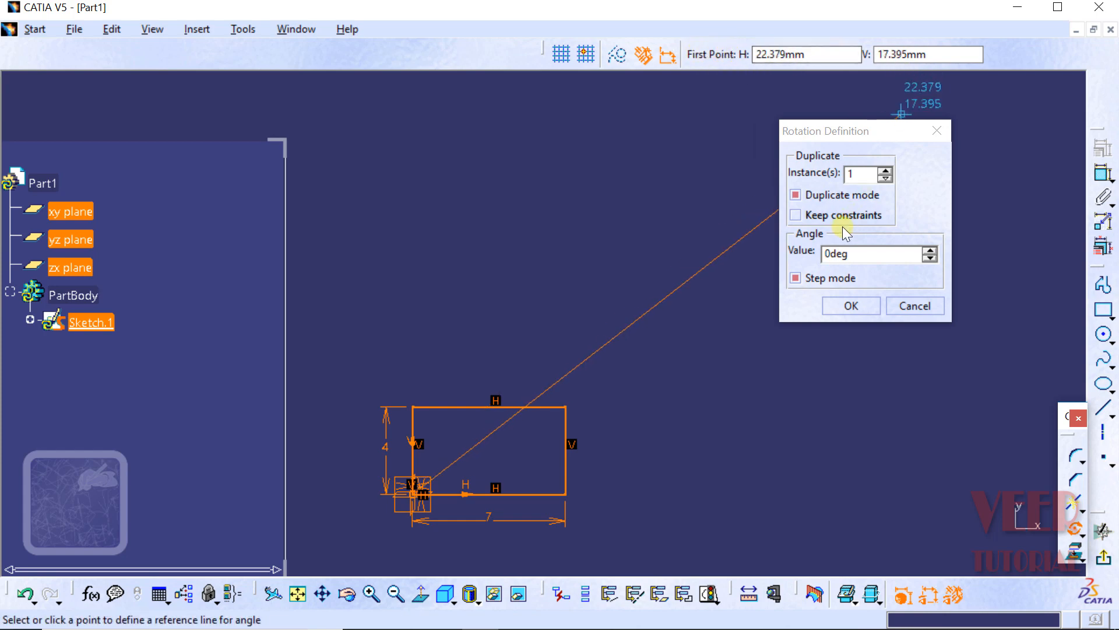
click(868, 252)
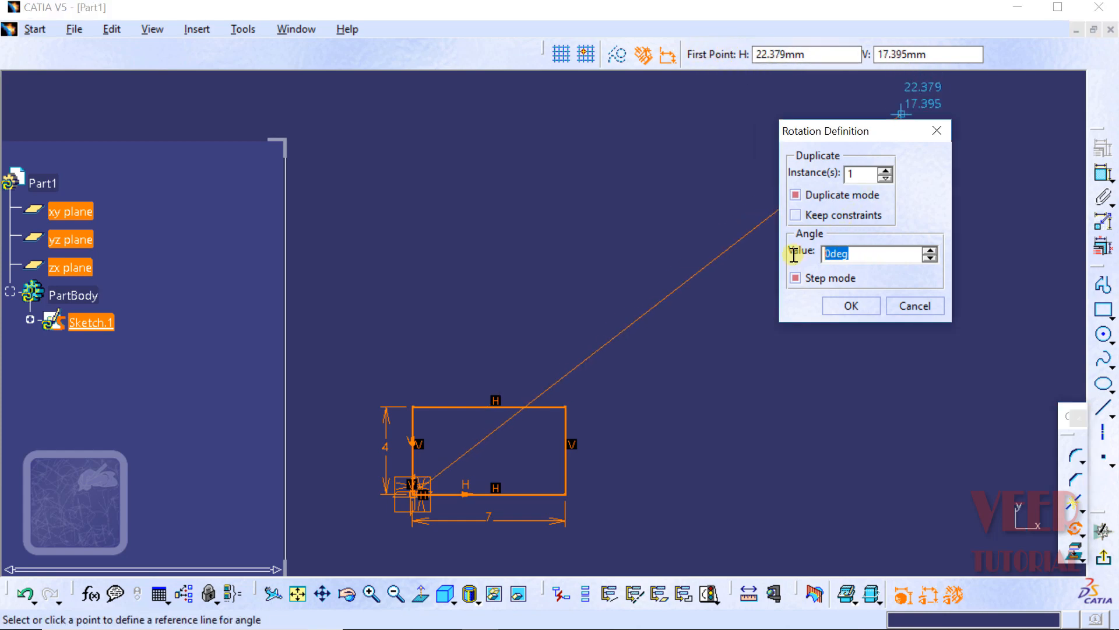
text(30)
key(Return)
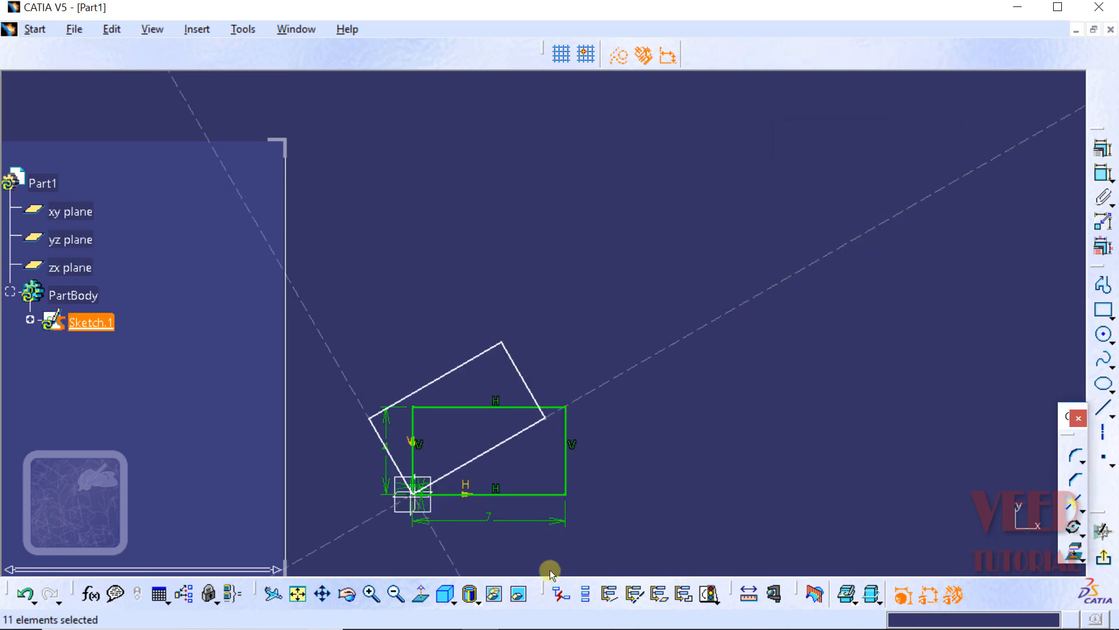
Step: Inspect the rotated copy of the rectangle up close and undo the rotation
drag(507, 371, 686, 267)
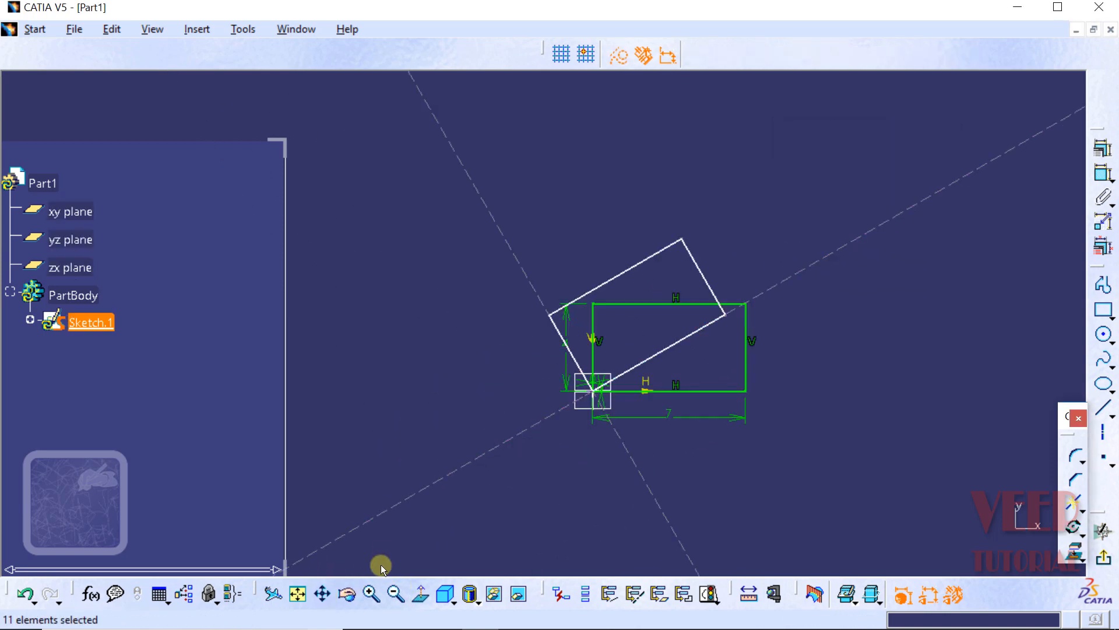
click(371, 595)
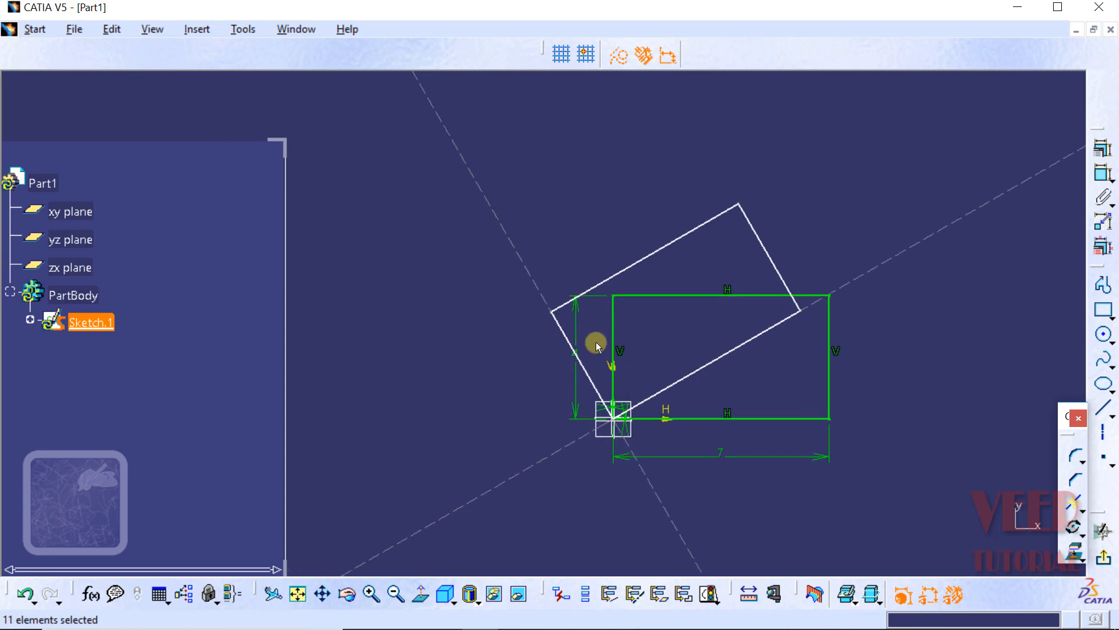
click(942, 359)
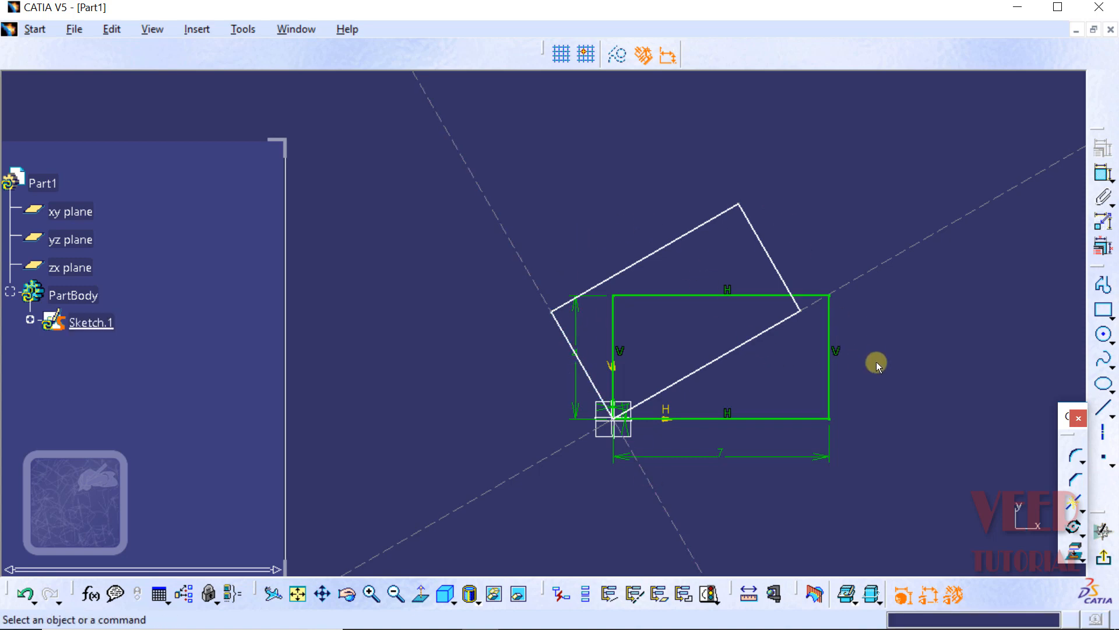
click(25, 595)
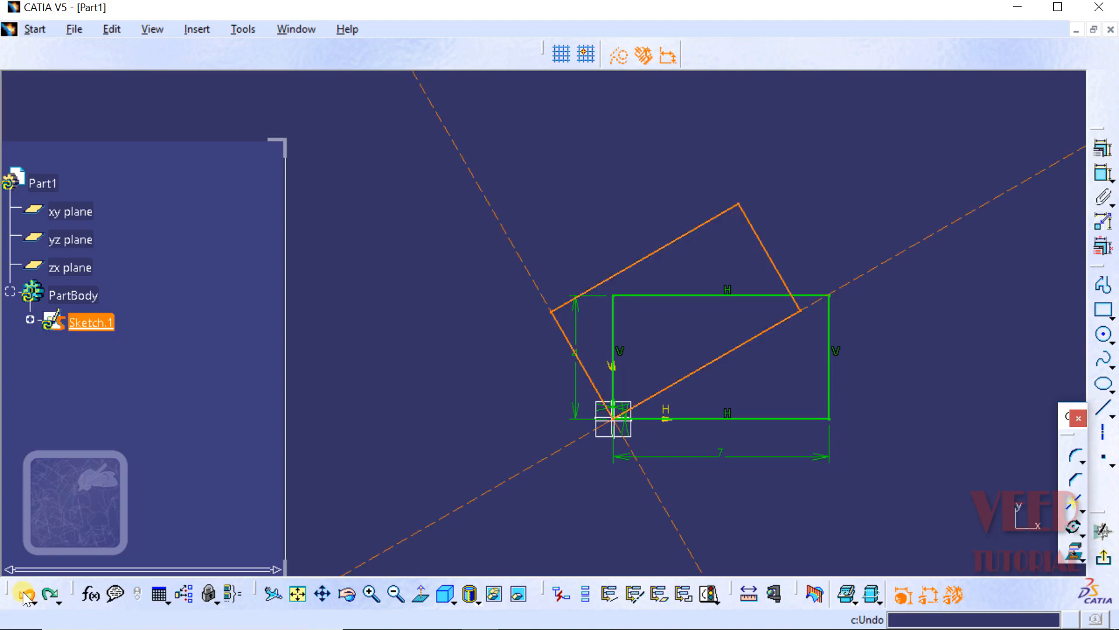
Step: On OneNote's Scale page, handwrite W1 and H1 beside the blue rectangle and W2 and H2 beside the red rectangle
click(17, 44)
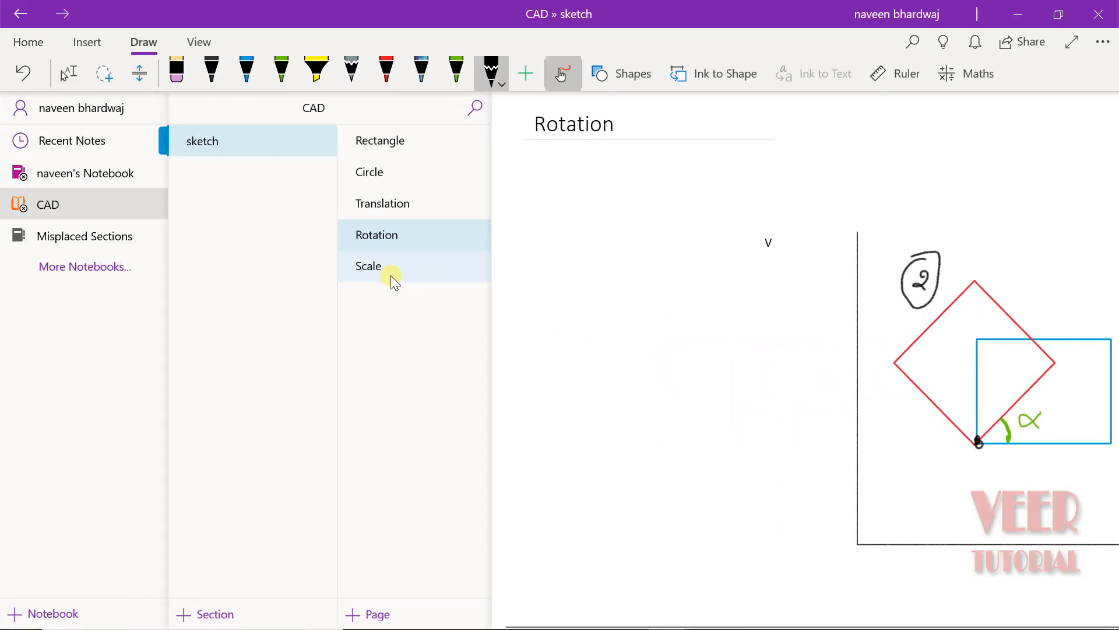
click(383, 269)
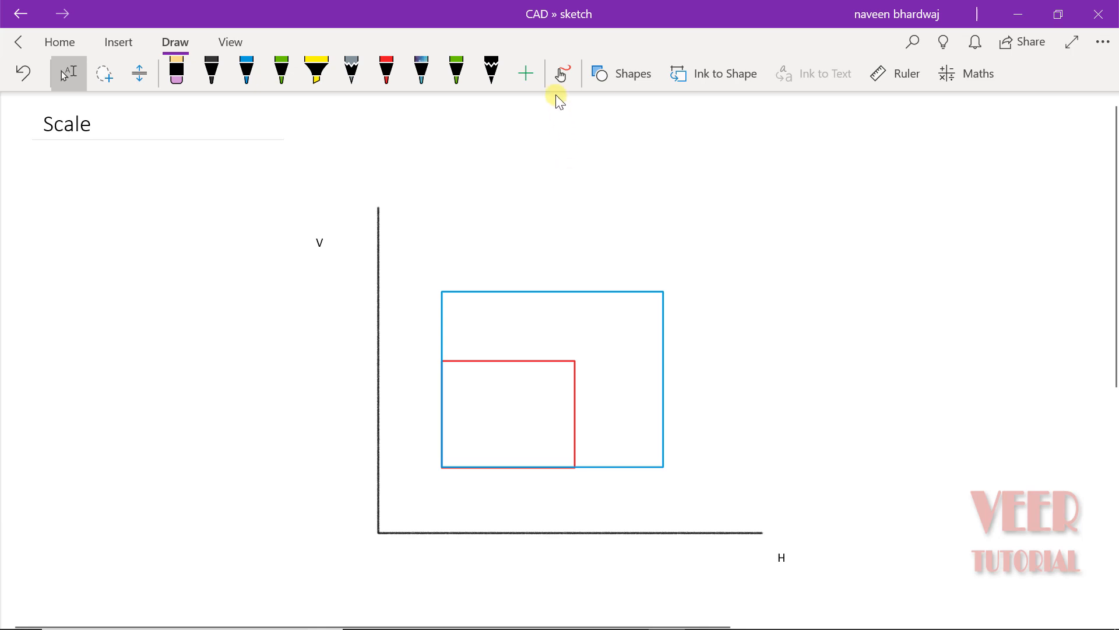
click(560, 74)
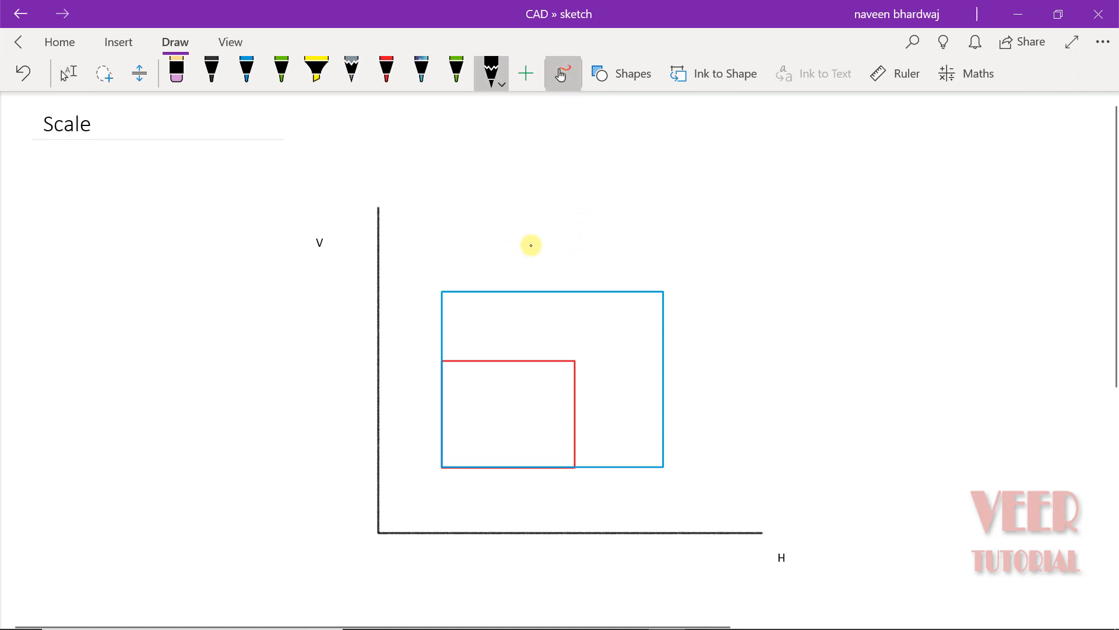
mouse_move(534, 245)
mouse_down()
mouse_move(552, 245)
mouse_move(554, 265)
mouse_up()
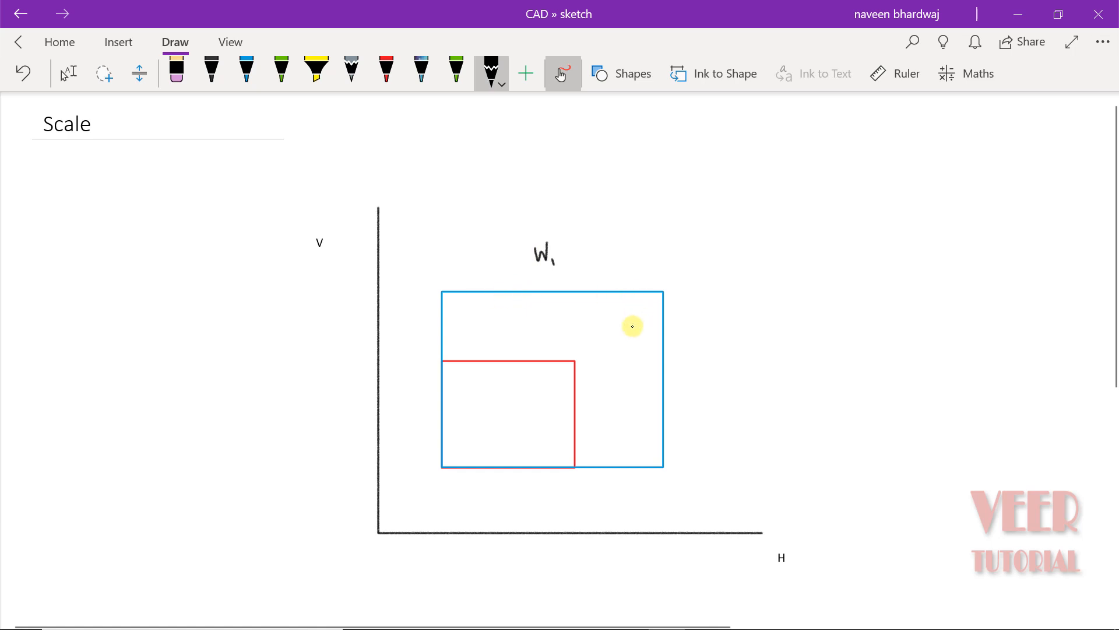
mouse_move(685, 350)
mouse_down()
mouse_move(693, 374)
mouse_move(711, 356)
mouse_move(724, 379)
mouse_up()
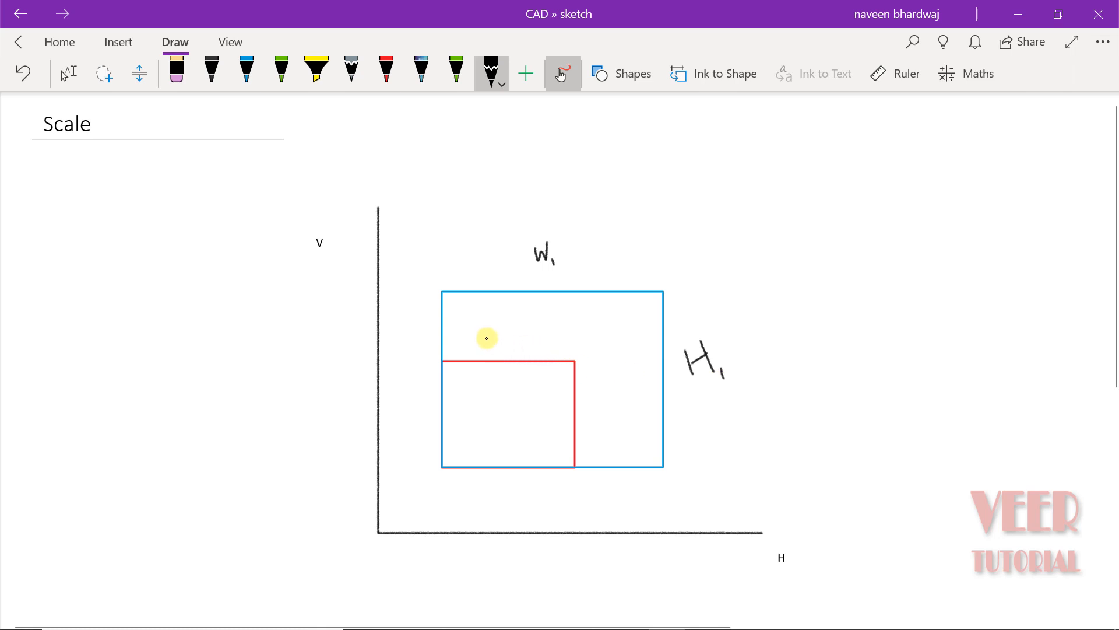
drag(487, 338, 526, 354)
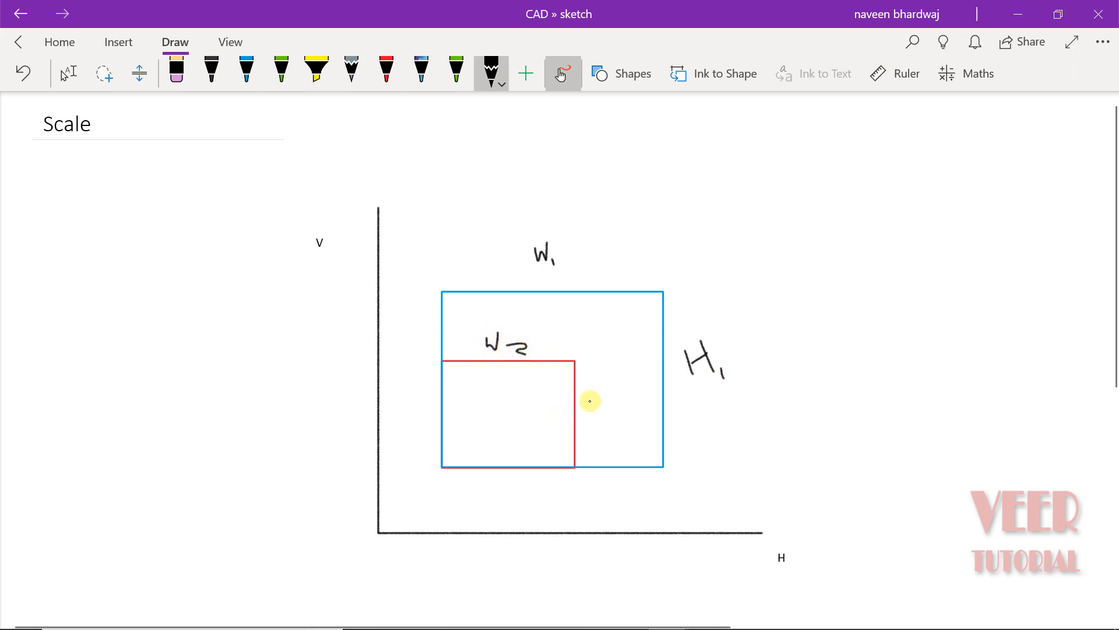
mouse_move(590, 400)
mouse_down()
mouse_move(593, 421)
mouse_move(606, 409)
mouse_up()
drag(605, 399, 625, 433)
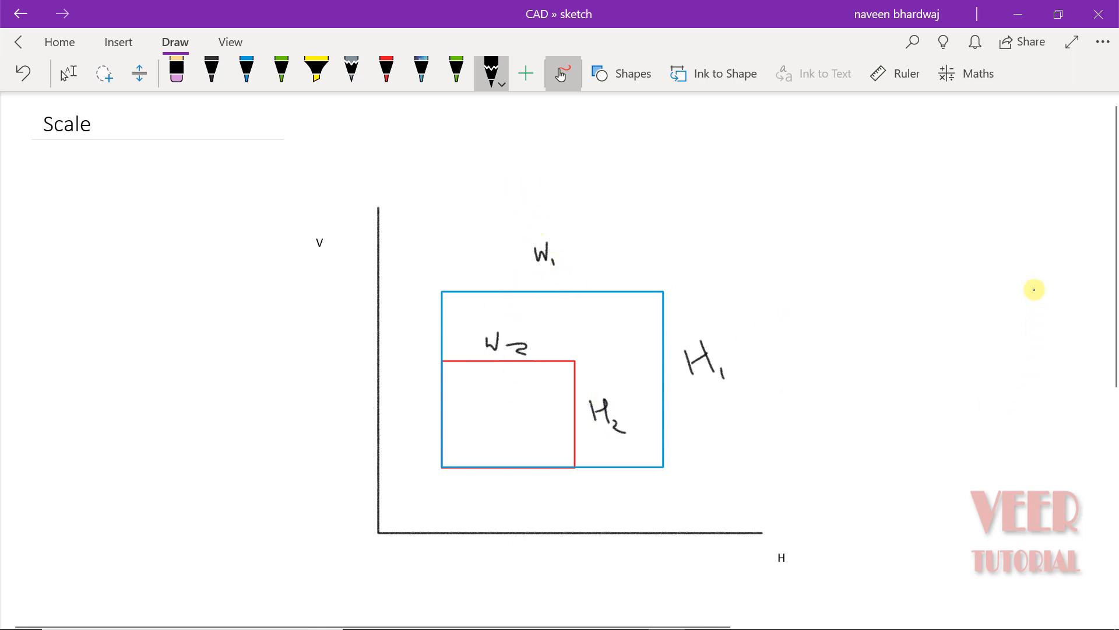
Step: Handwrite the ratio W1/W2 = H1/H2 beside the diagram and draw a downward arrow beneath W1/W2
mouse_move(833, 231)
mouse_down()
mouse_move(850, 208)
mouse_move(857, 233)
mouse_up()
drag(795, 257, 892, 258)
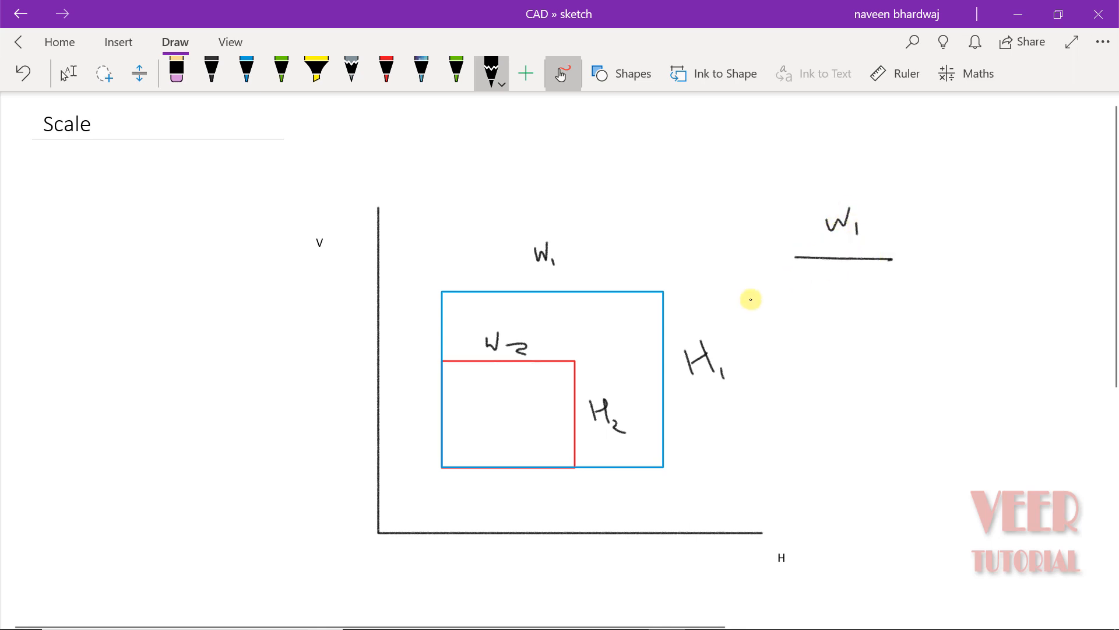
mouse_move(819, 275)
mouse_down()
mouse_move(845, 288)
mouse_move(861, 318)
mouse_up()
mouse_move(920, 252)
mouse_down()
mouse_move(928, 266)
mouse_move(948, 253)
mouse_move(959, 267)
mouse_up()
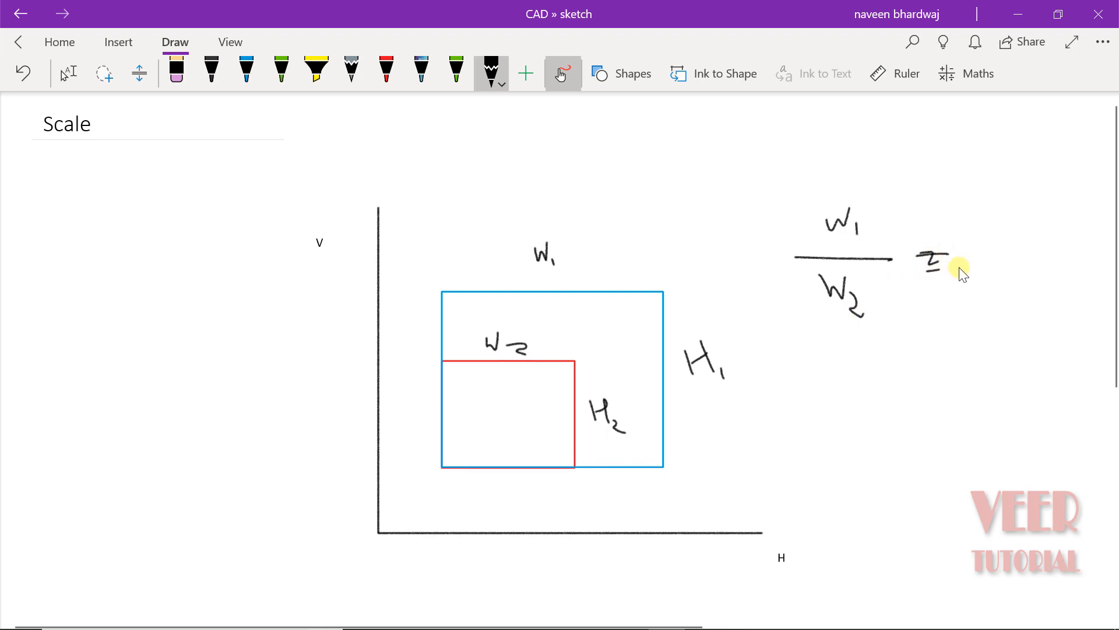
mouse_move(990, 221)
mouse_down()
mouse_move(1001, 239)
mouse_move(1009, 227)
mouse_move(1019, 255)
mouse_move(1044, 262)
mouse_move(998, 303)
mouse_move(1010, 290)
mouse_move(1024, 335)
mouse_move(1039, 339)
mouse_up()
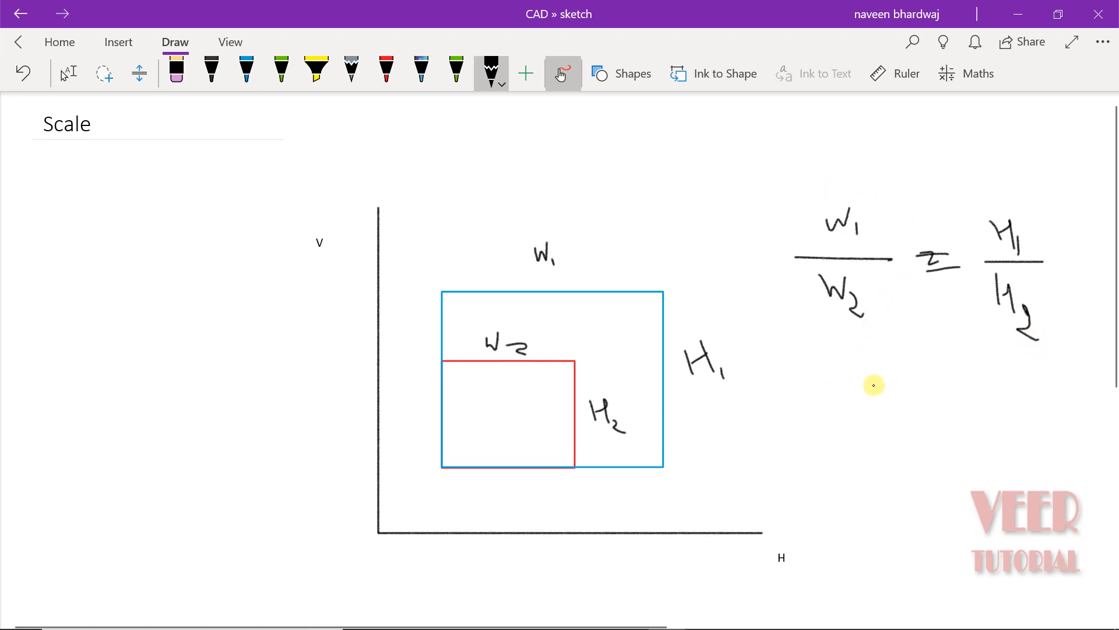
click(851, 346)
mouse_move(848, 378)
mouse_down()
mouse_move(856, 388)
mouse_move(864, 372)
mouse_up()
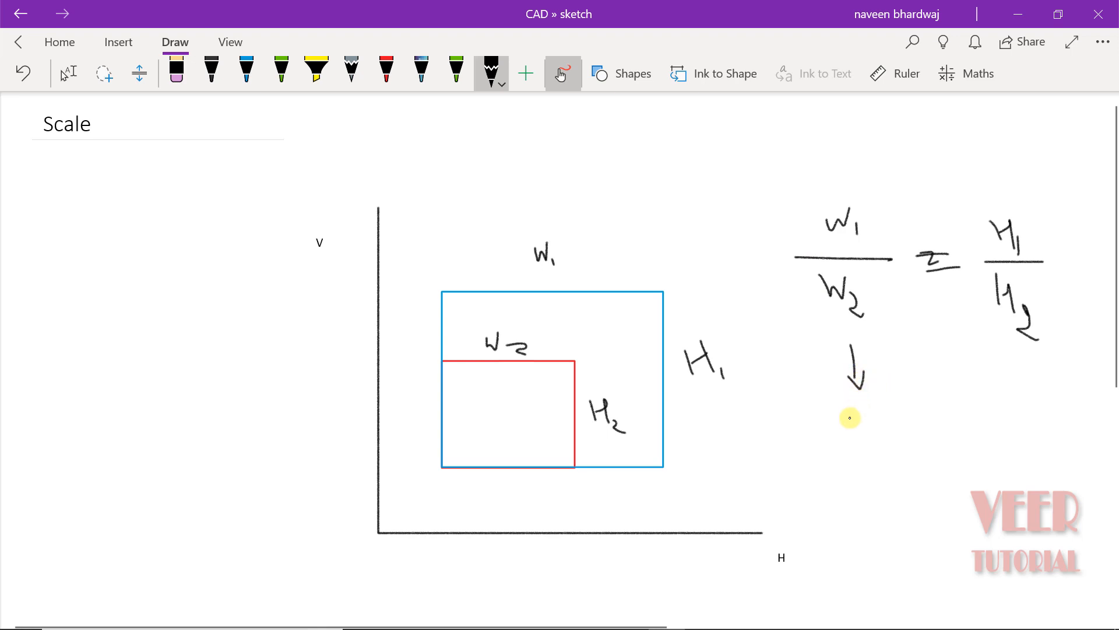
click(850, 418)
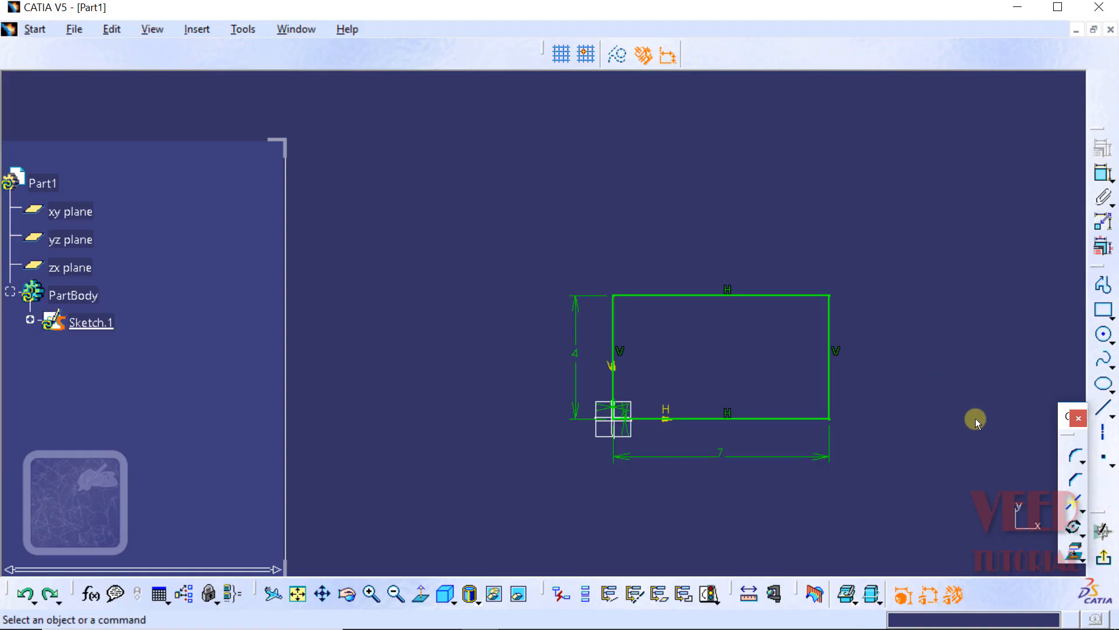
Step: In CATIA, set up a Scale of the whole rectangle about its corner at the origin, with duplicate mode on and constraints kept
click(1081, 533)
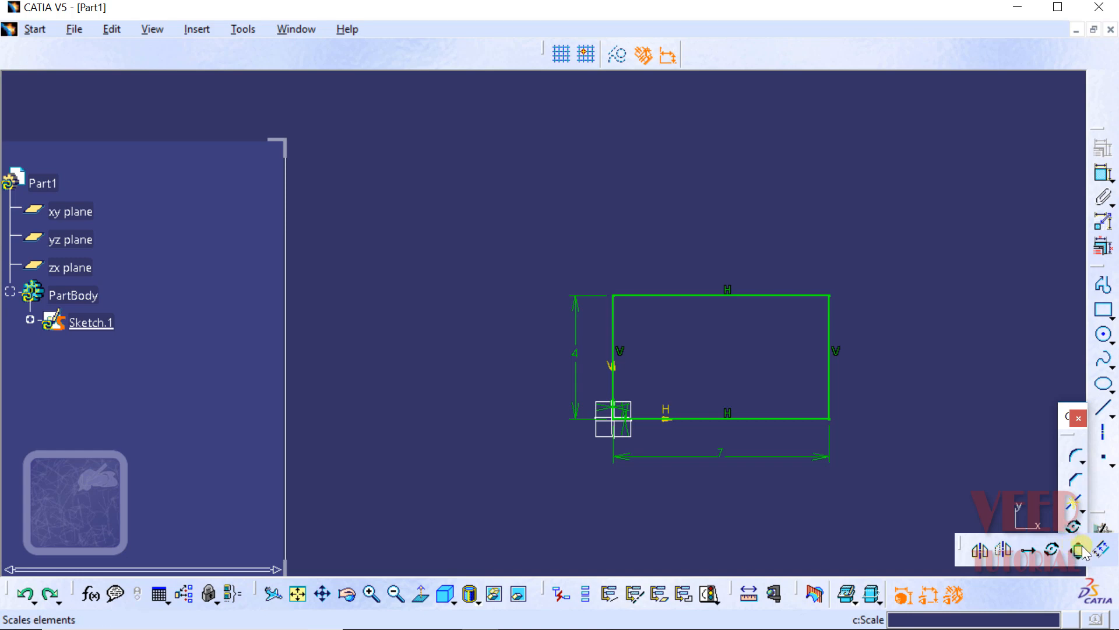
click(1080, 550)
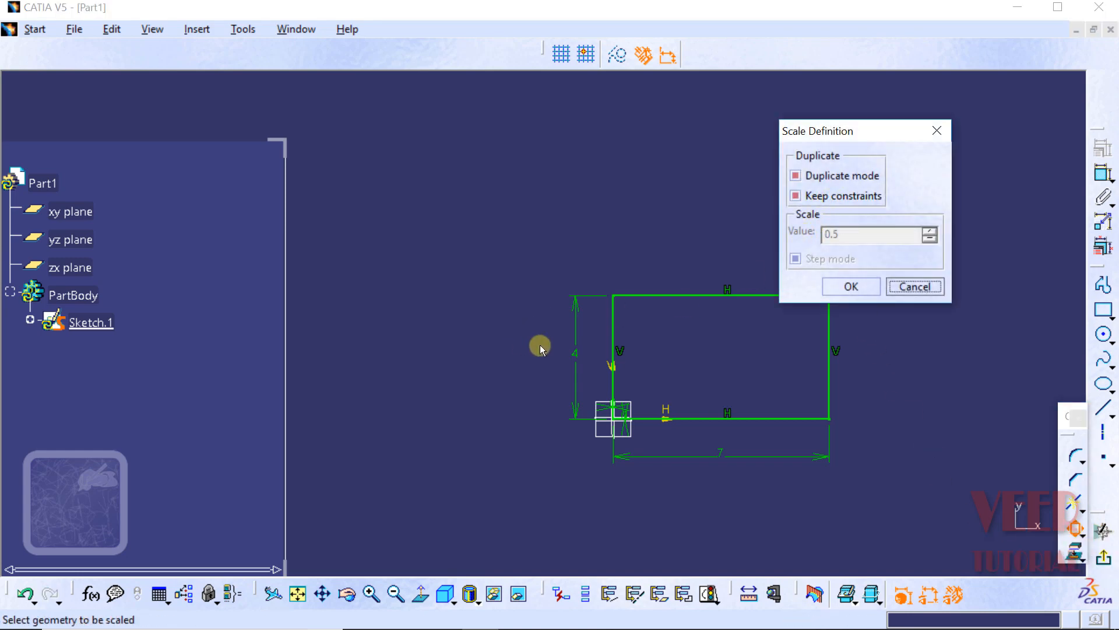
drag(858, 124, 924, 140)
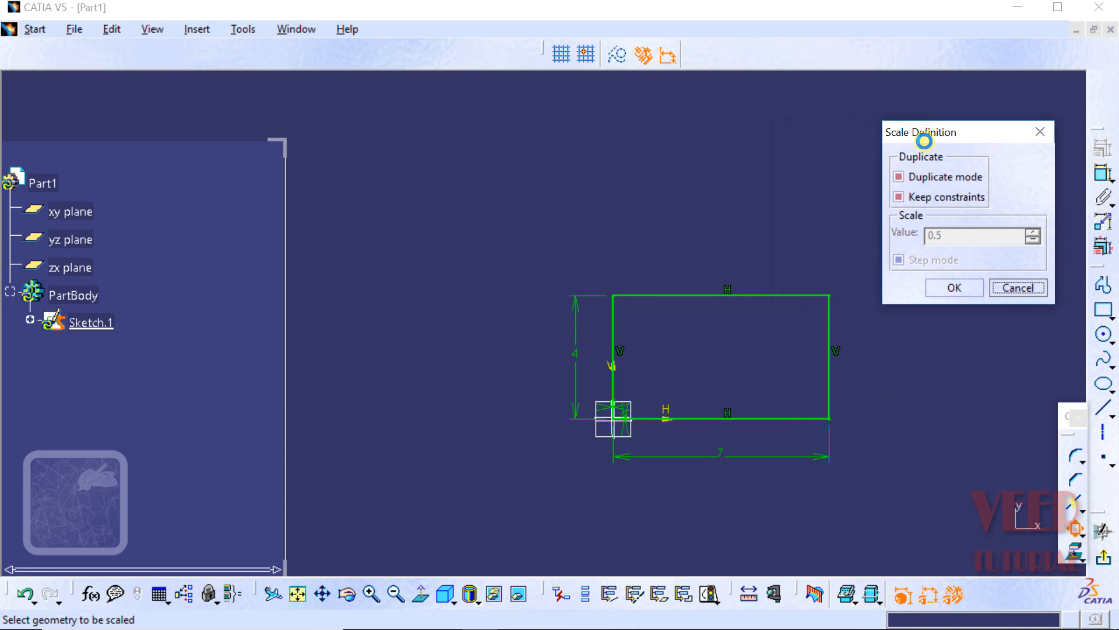
drag(855, 257, 526, 502)
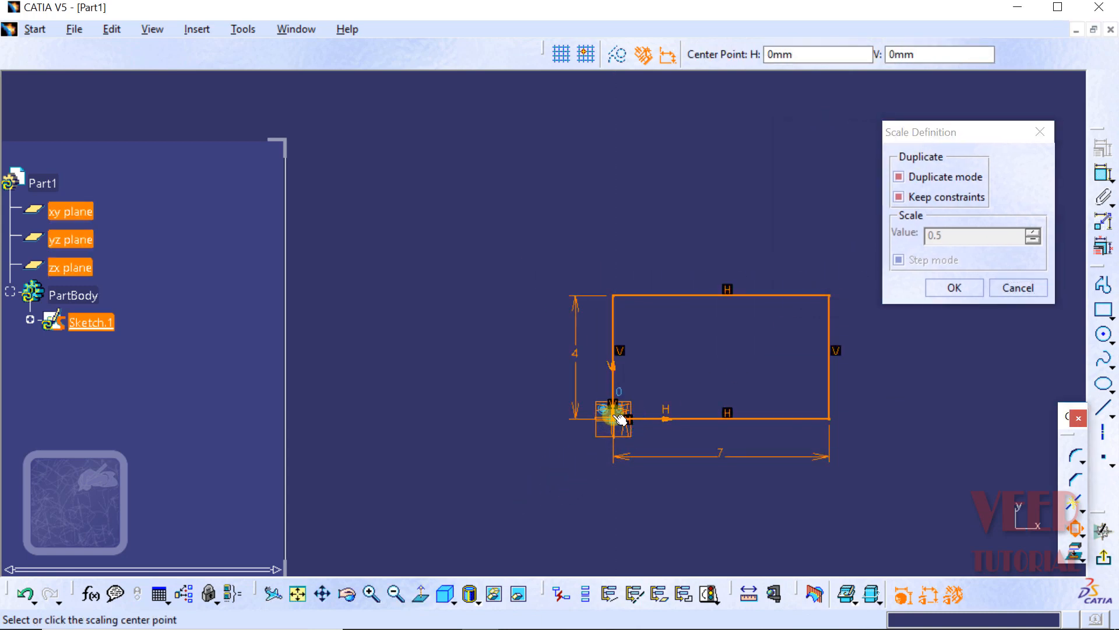
click(618, 417)
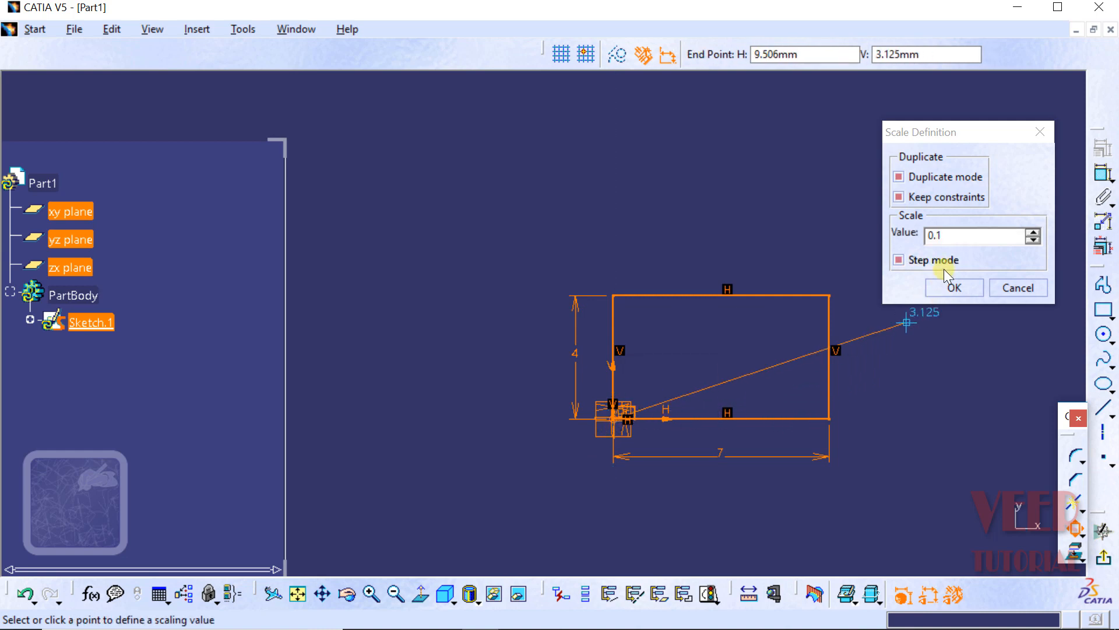
Step: Scale the rectangle's duplicate by a factor of 2 and clear the selection
click(983, 233)
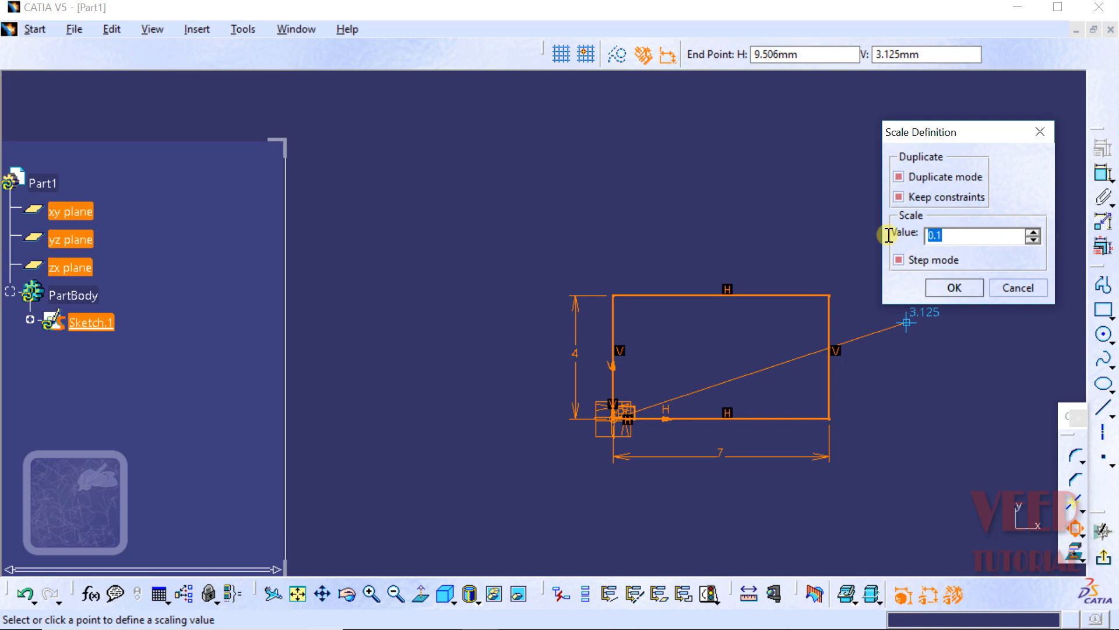
text(2)
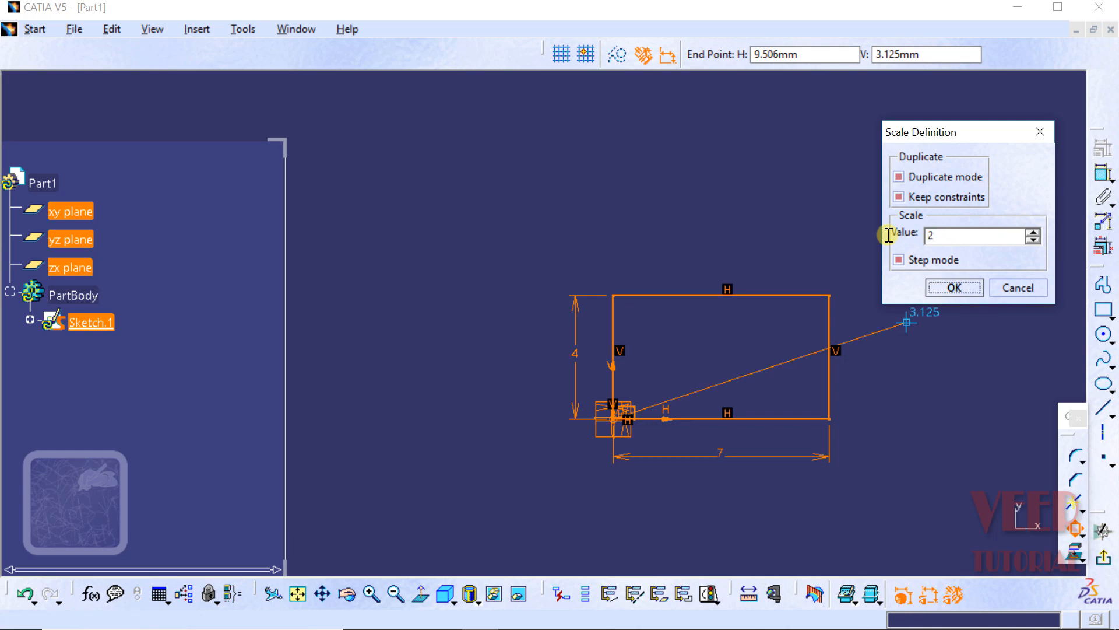
key(Return)
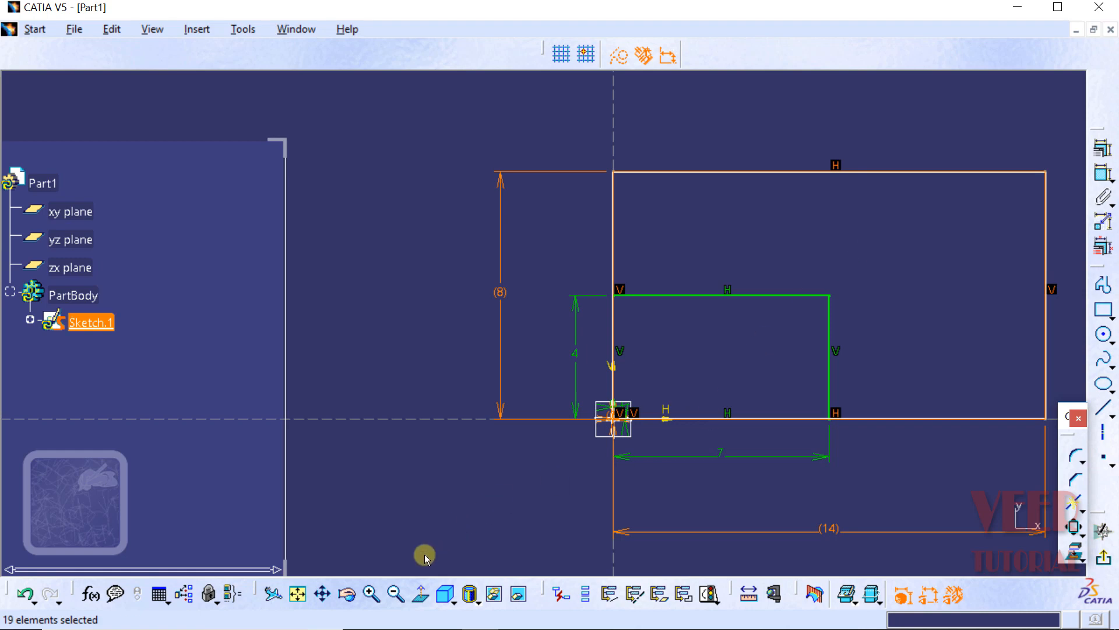
click(322, 594)
mouse_move(724, 415)
mouse_down()
mouse_move(637, 365)
mouse_move(615, 374)
mouse_up()
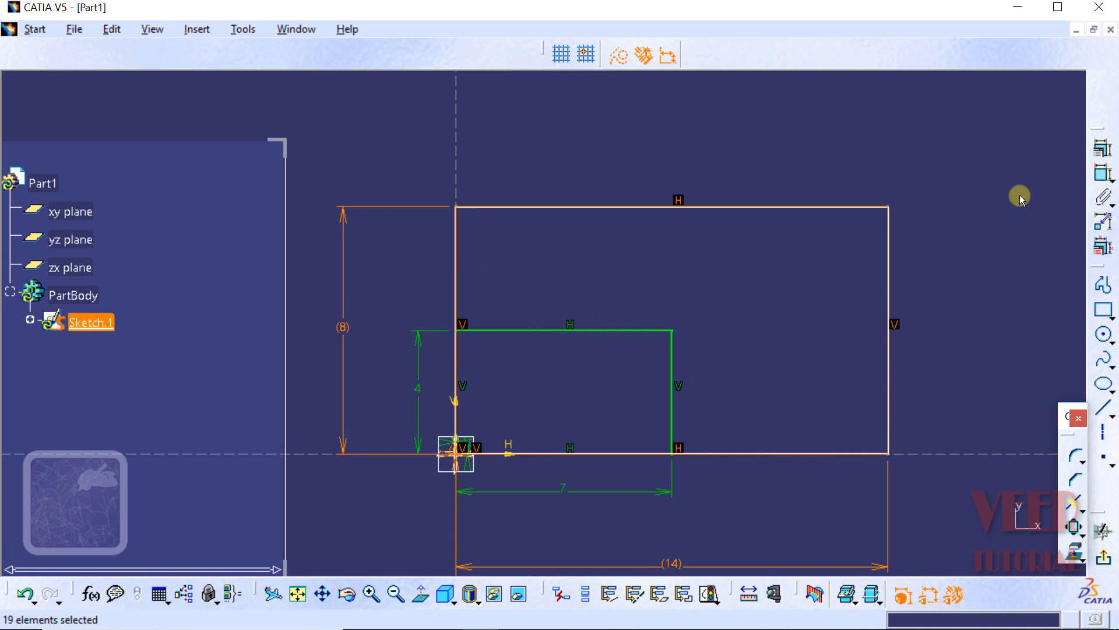
click(969, 300)
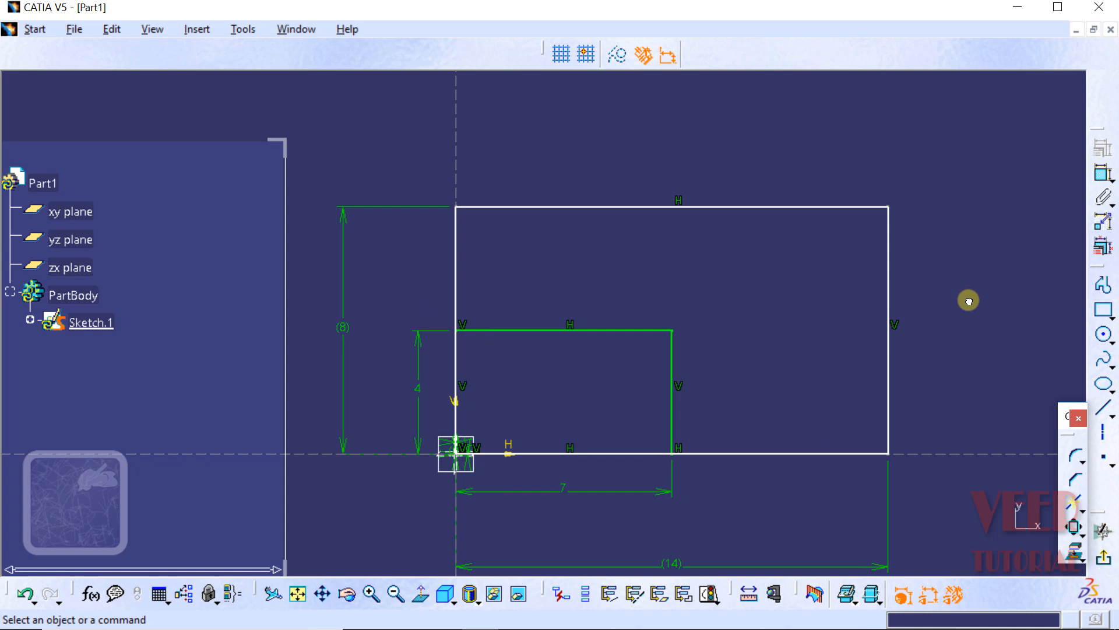